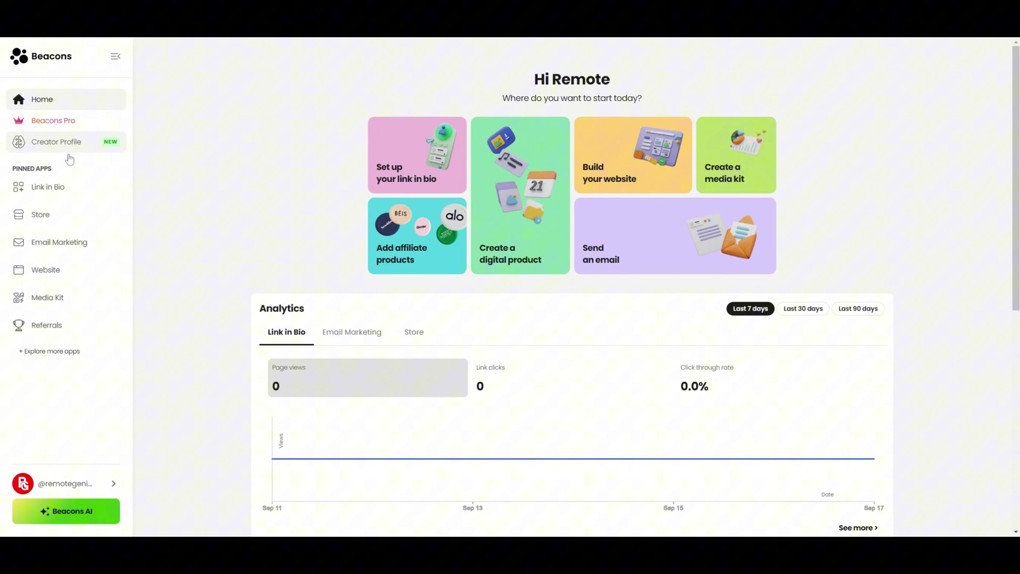
- Open the Store section's My Products list from the Pinned Apps sidebar
left_click(66, 225)
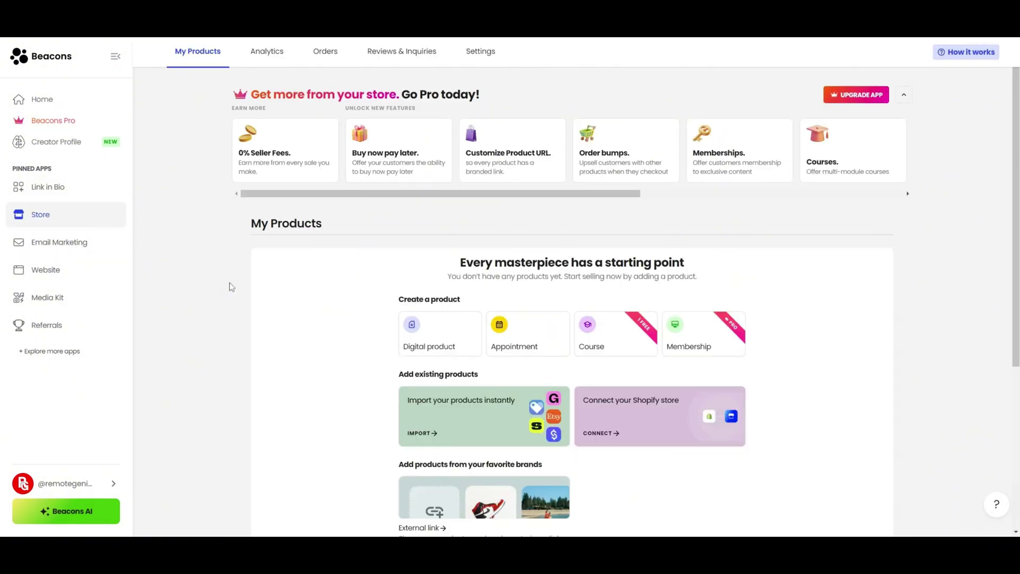
- Start a new digital product from the Digital product card
left_click(419, 345)
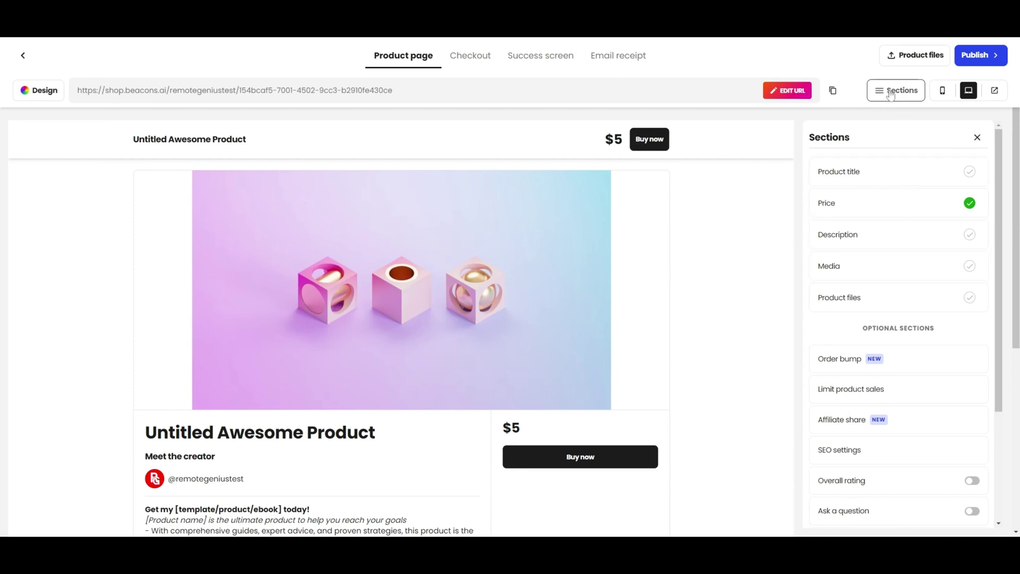
left_click(891, 95)
left_click(891, 96)
- Replace the Untitled Awesome Product title with 'Freebie' and return to Sections
left_click(838, 184)
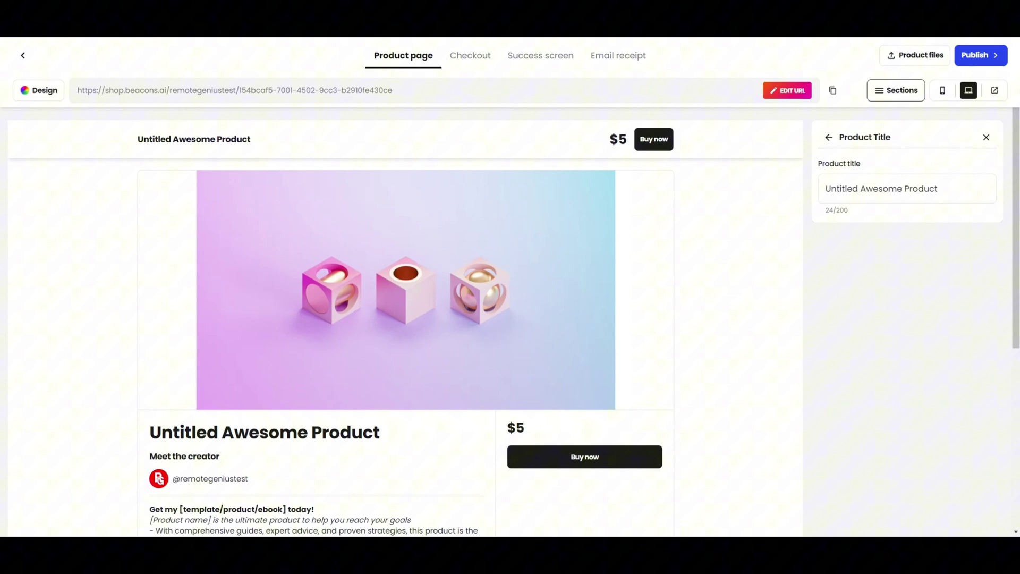
left_click(935, 189)
key("ctrl+a")
type("Freebie")
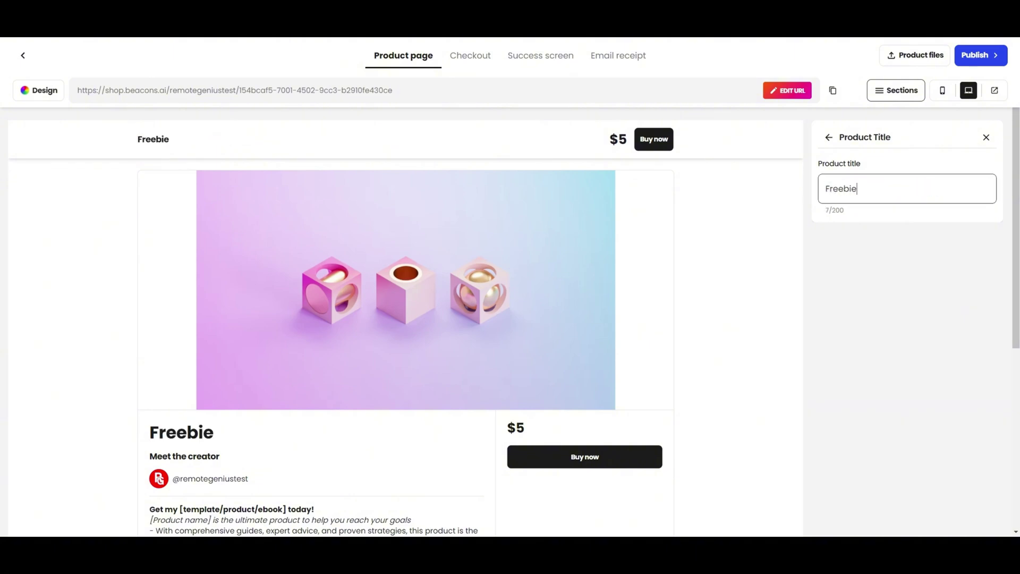
left_click(891, 269)
left_click(828, 137)
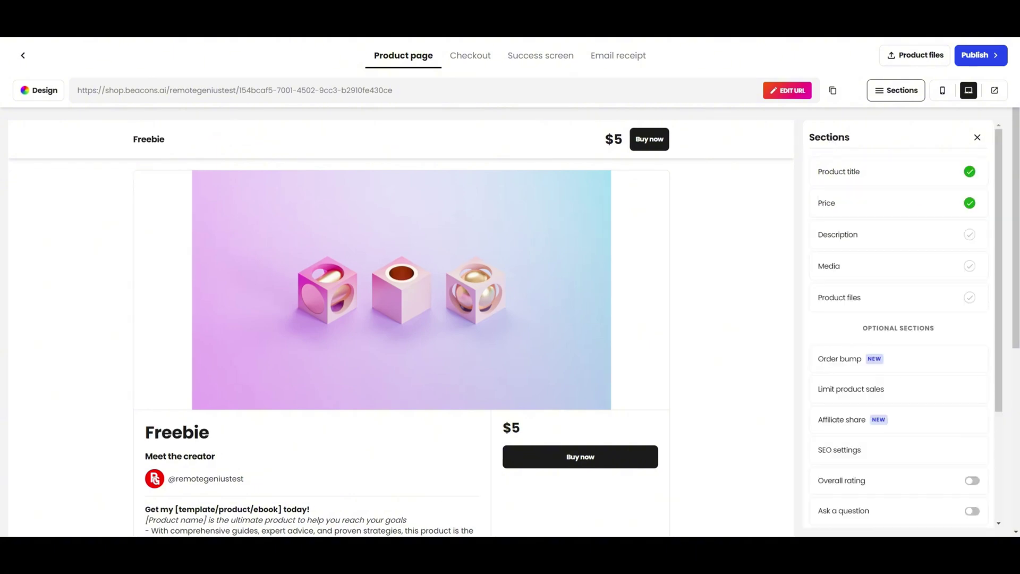
- Try the pay-what-you-want, on-sale (original price 10) and free pricing options
left_click(833, 215)
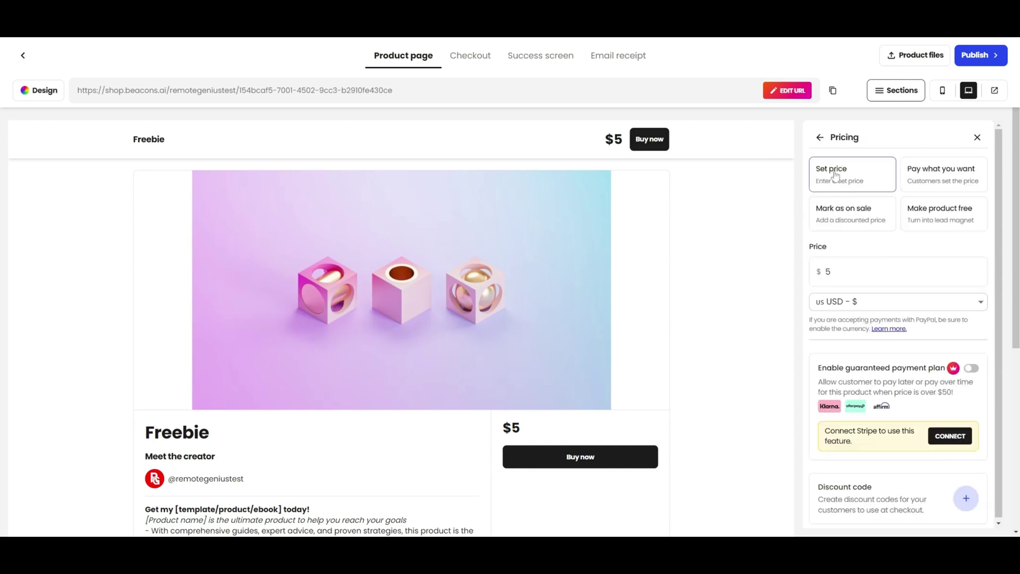
left_click(953, 181)
left_click(838, 226)
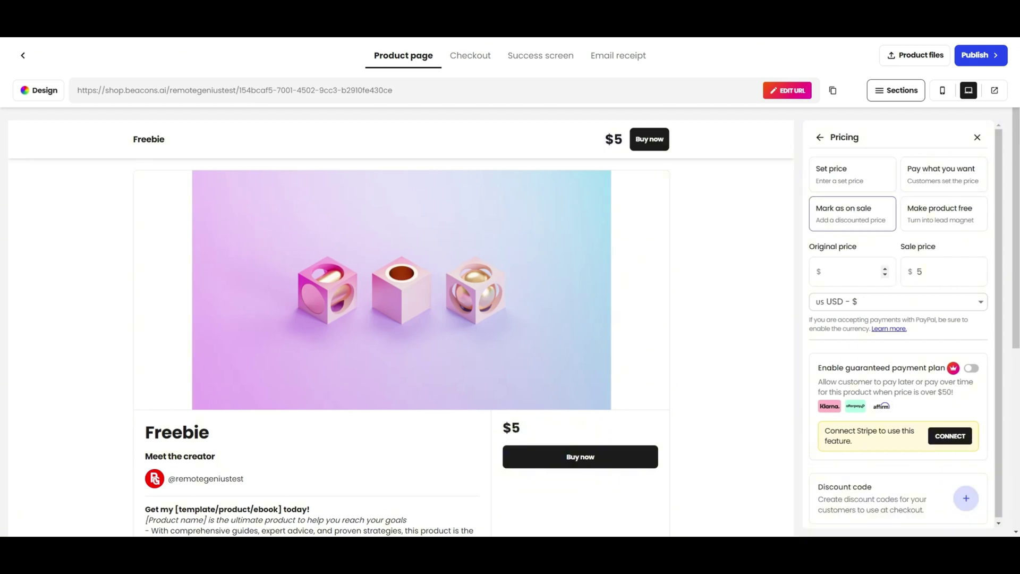
left_click(826, 272)
type("10")
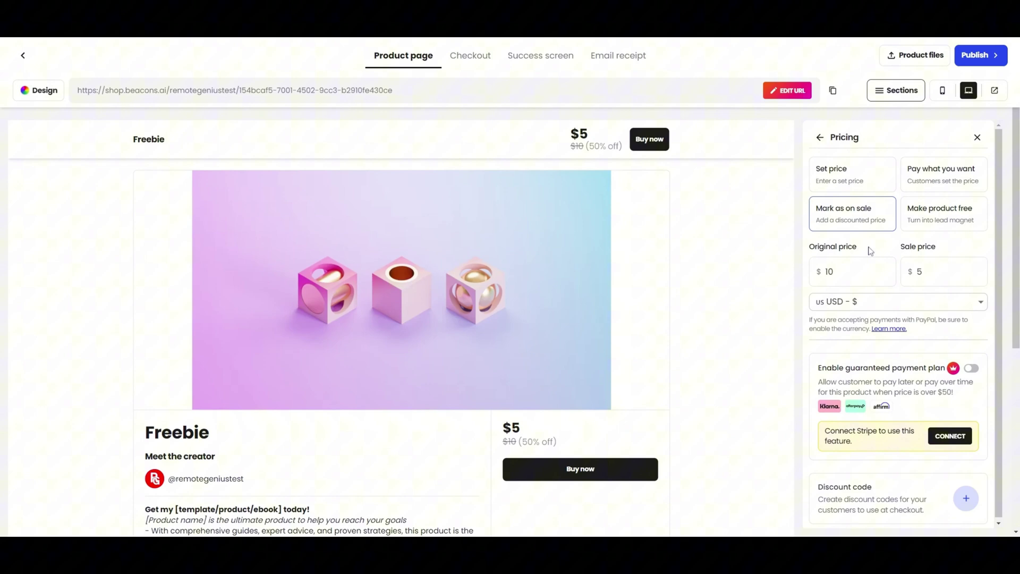
left_click(939, 220)
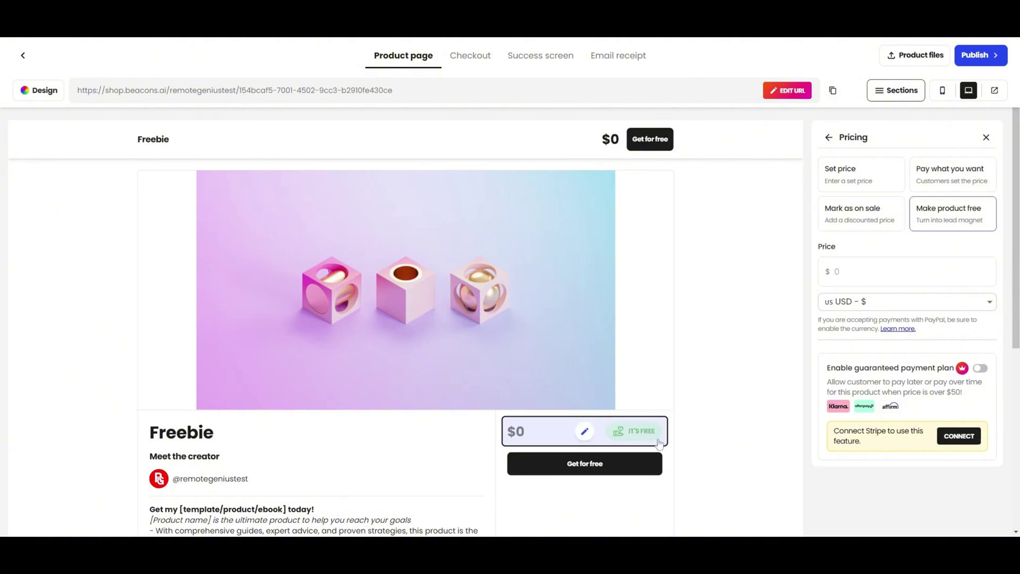
- Switch back to a set price of 47, keeping the currency as USD
left_click(879, 179)
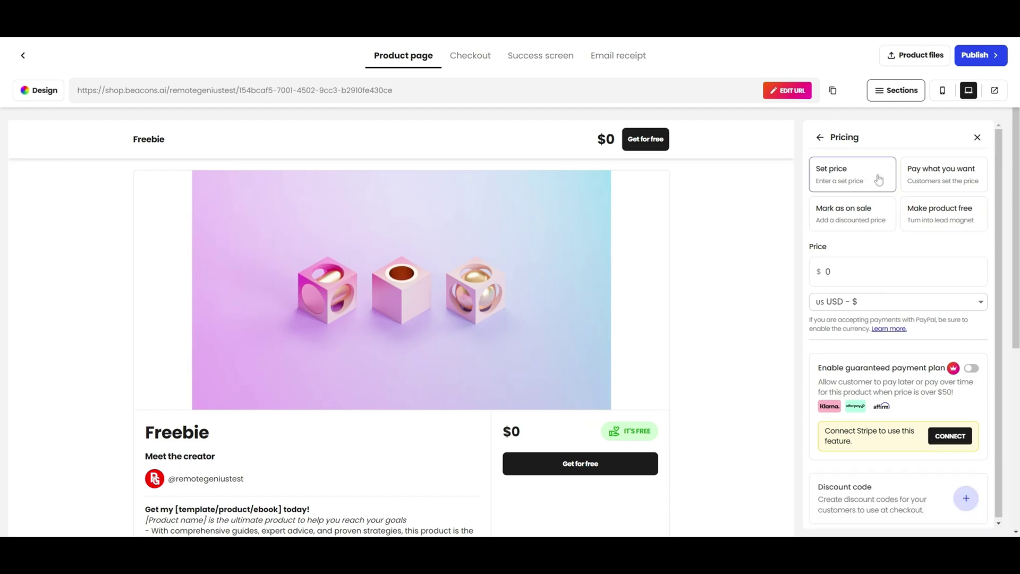
left_click(897, 271)
type("47")
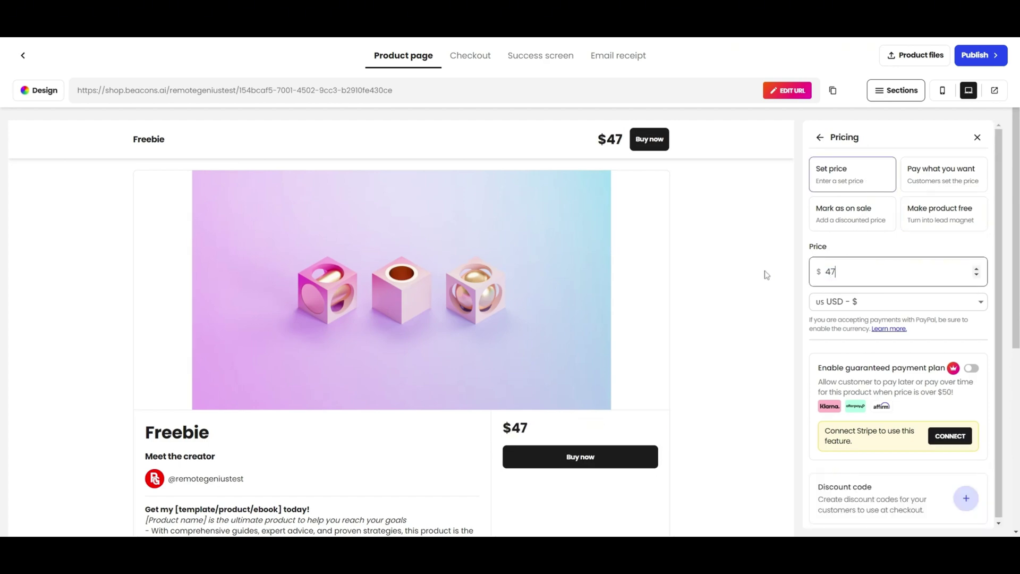
left_click(789, 322)
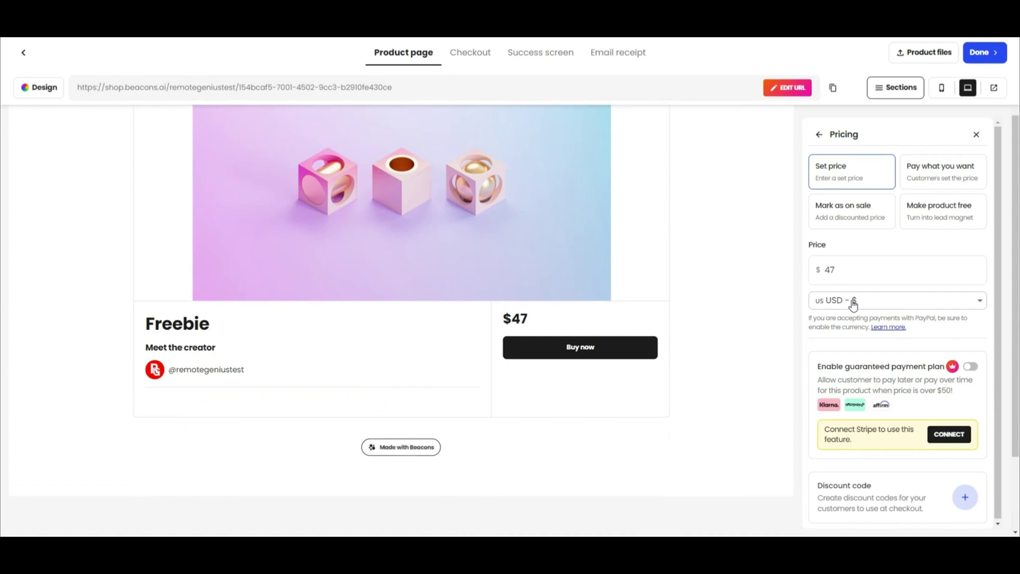
left_click(950, 300)
scroll(888, 279, "down", 2)
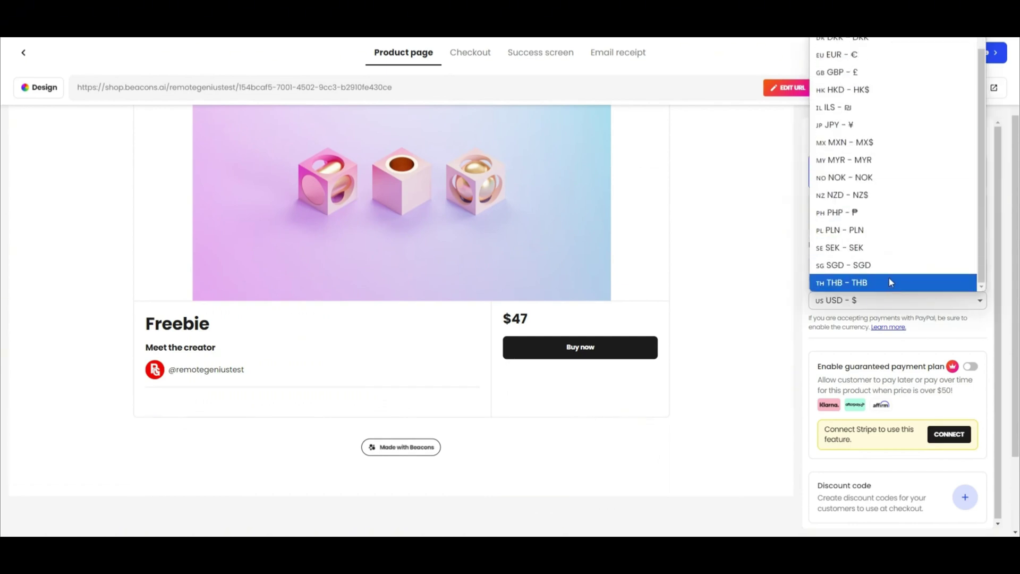
left_click(941, 333)
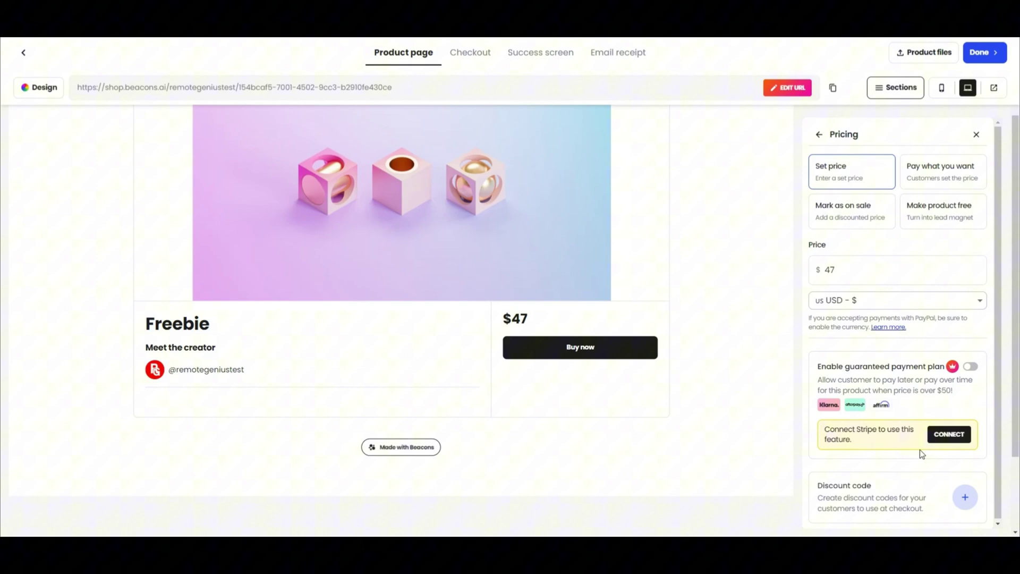
left_click(963, 498)
scroll(898, 404, "down", 3)
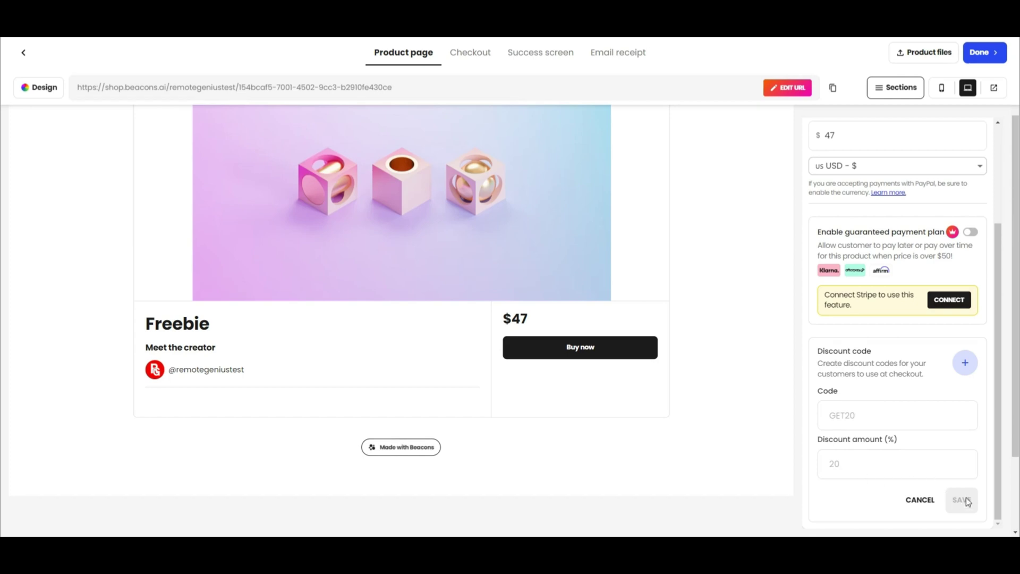
scroll(883, 425, "up", 5)
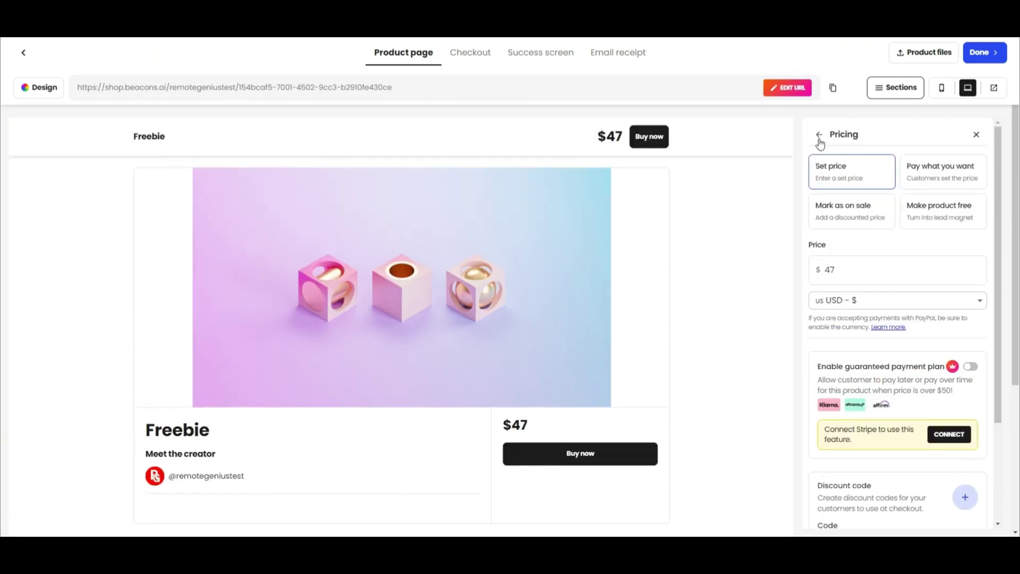
- Change the product title to 'Digital Marketing Guide', then open the Description editor
left_click(818, 136)
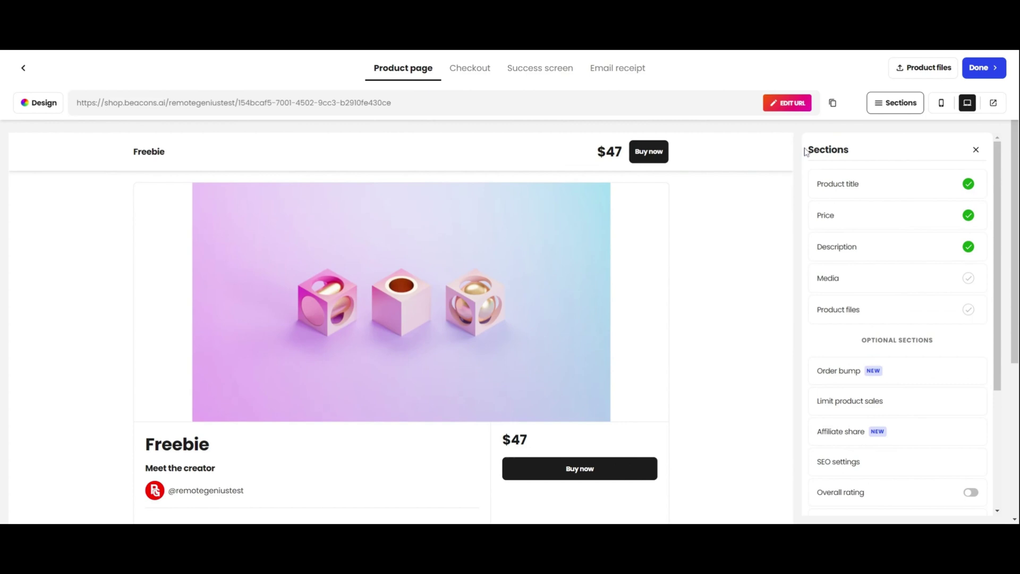
left_click(823, 193)
type("Digital M")
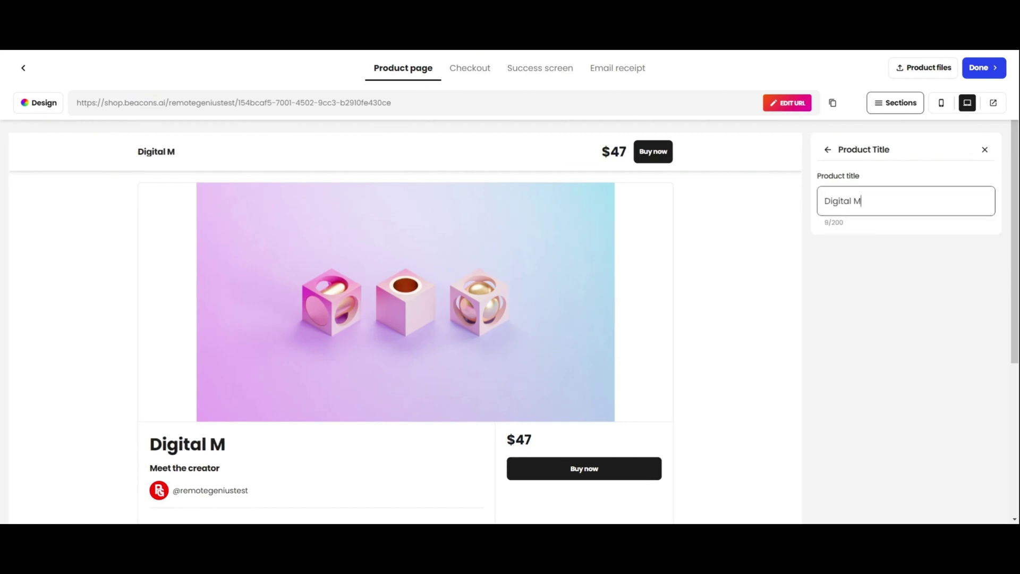
type("arketing Guide")
left_click(822, 222)
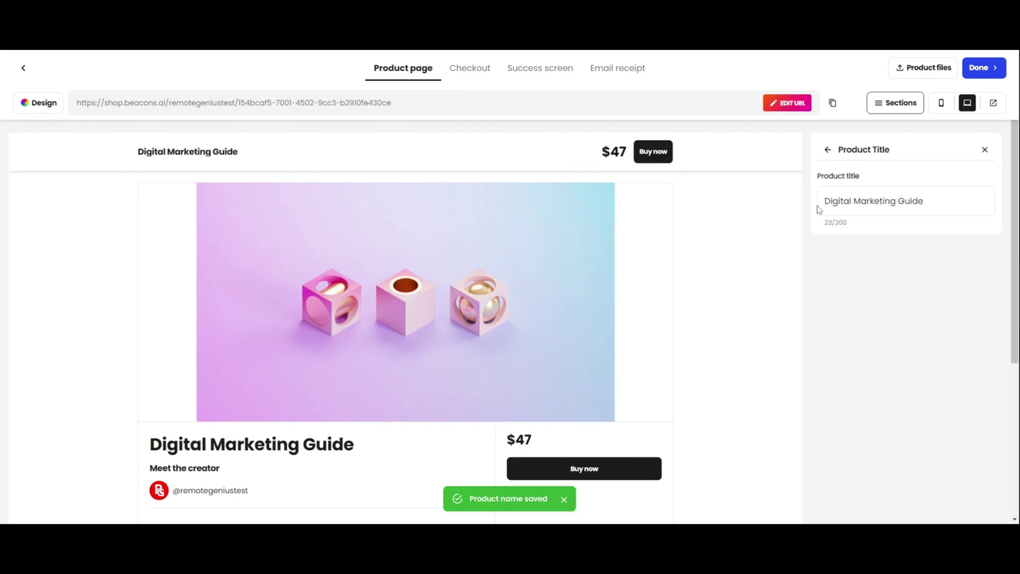
left_click(827, 151)
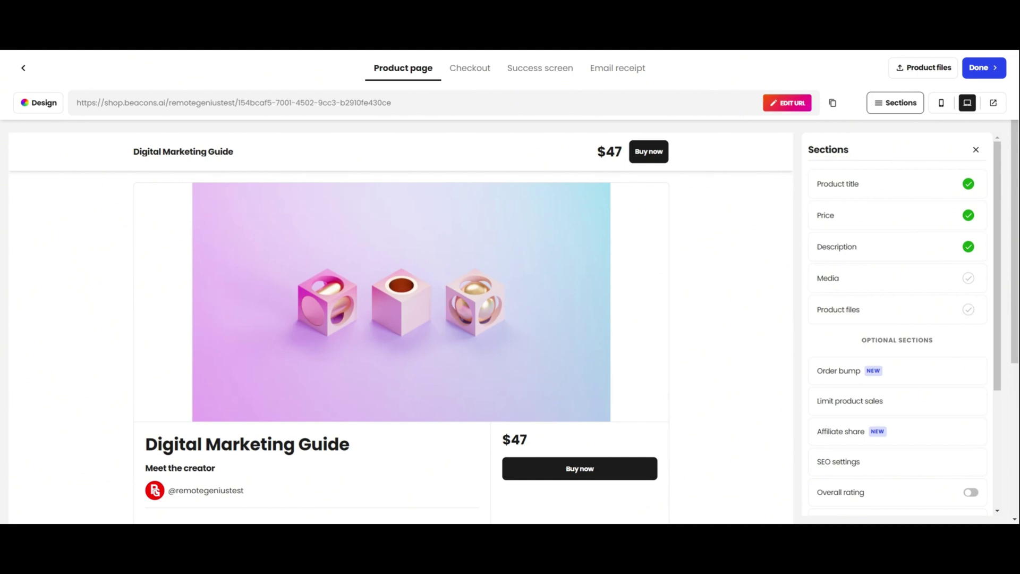
left_click(842, 257)
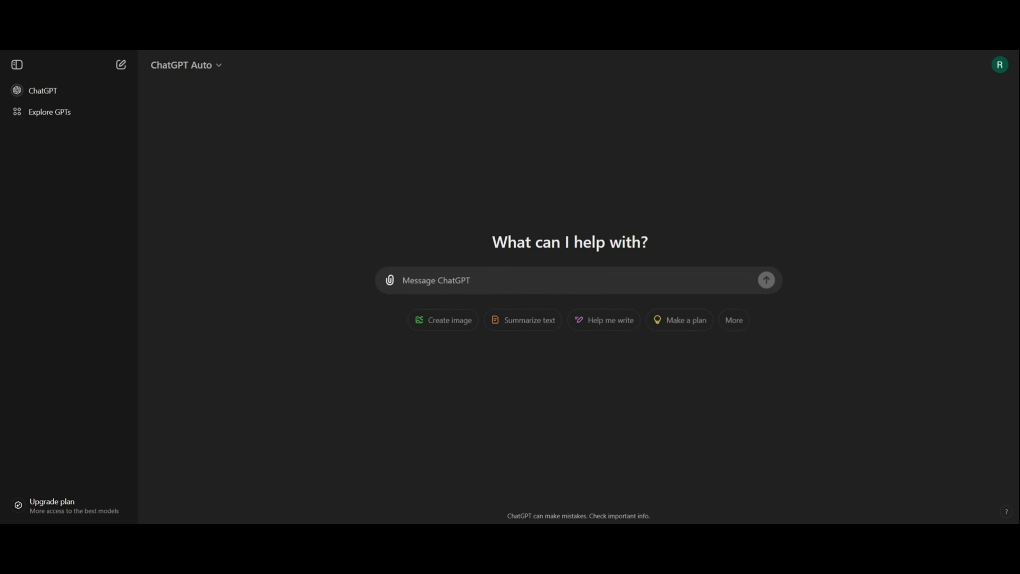
- Paste the product description prompt into ChatGPT, fill its placeholders, and send it
type("write me a product description for my product [replace this with your product name]. My target customers are [replace this with who your target customers are] and struggle with [replace this with what your target customers struggle with]. [Replace this with your product name] includes [replace this with what your product offers]. Please make my product description look like a professional sales page. Sound as human as possible.")
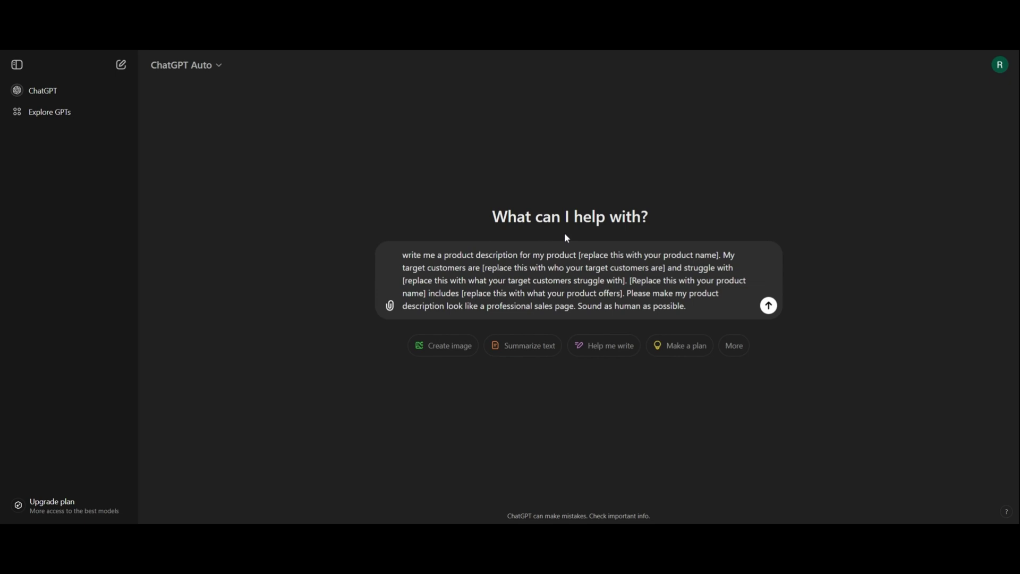
left_click_drag(580, 254, 608, 255)
mouse_move(402, 280)
left_mouse_down()
mouse_move(614, 281)
mouse_move(403, 281)
left_mouse_up()
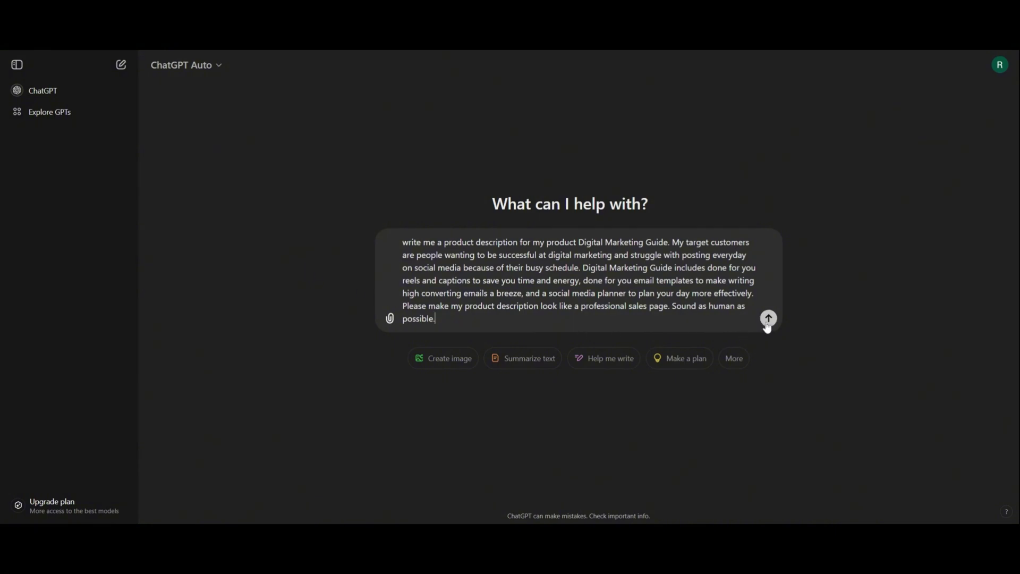
left_click(768, 320)
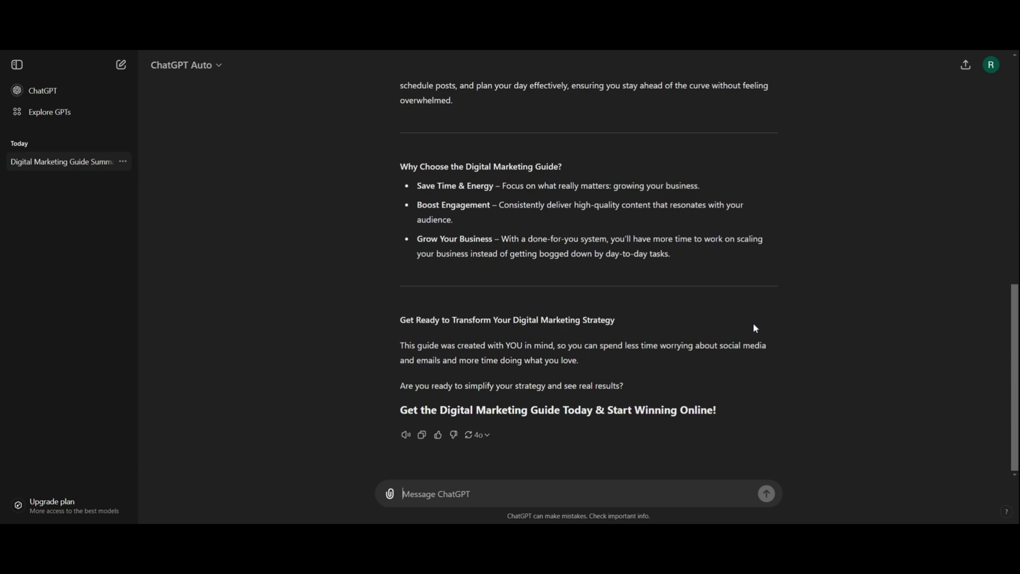
scroll(712, 335, "up", 10)
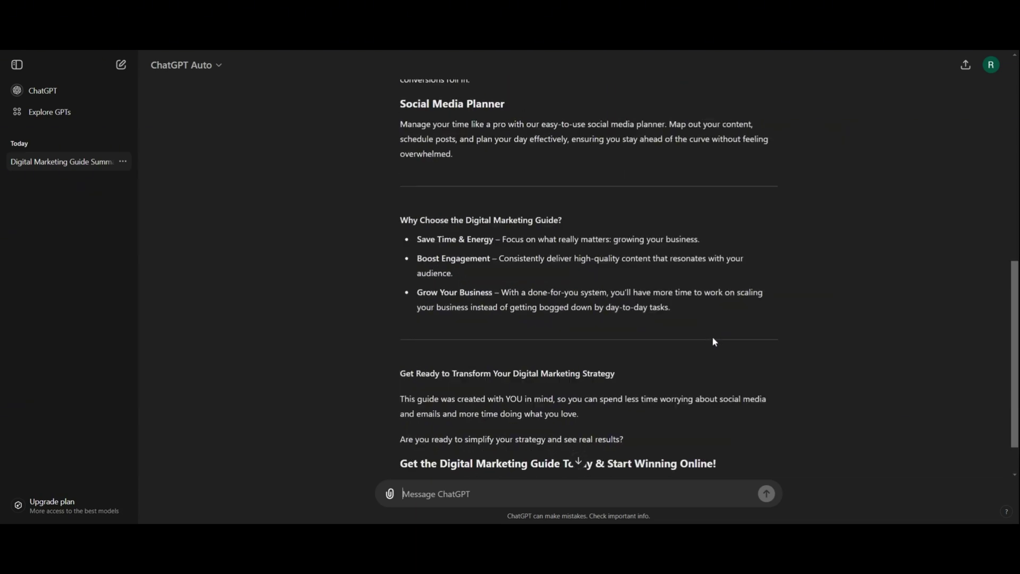
scroll(641, 341, "down", 7)
scroll(641, 347, "down", 4)
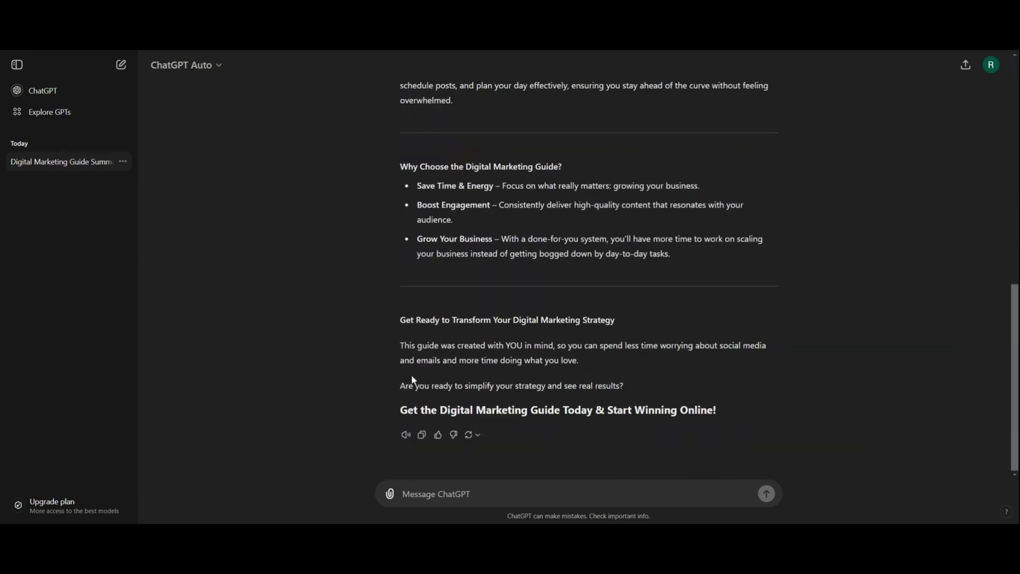
- Paste ChatGPT's copied sales copy into the Digital Marketing Guide description
left_click(421, 435)
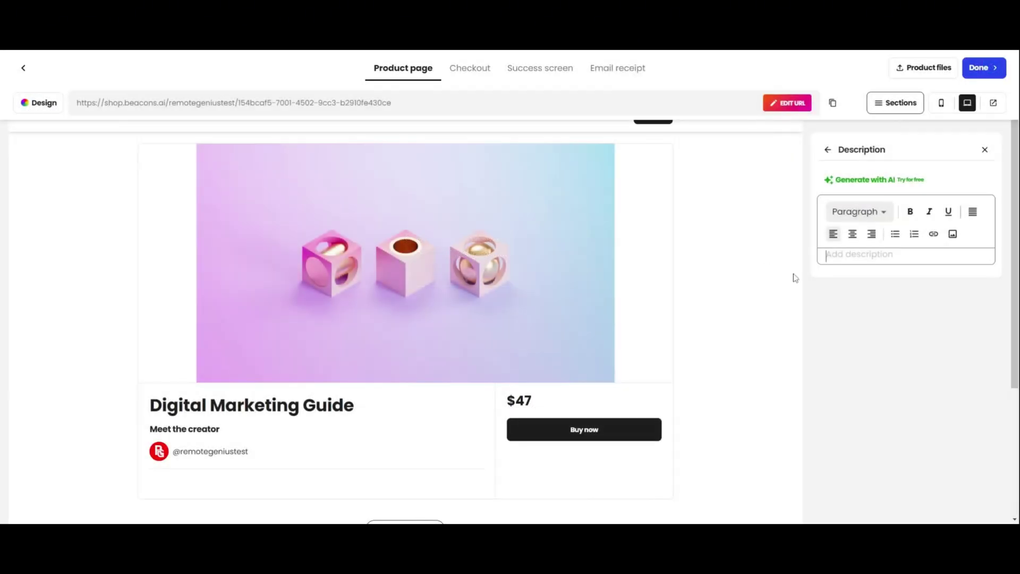
key("ctrl+v")
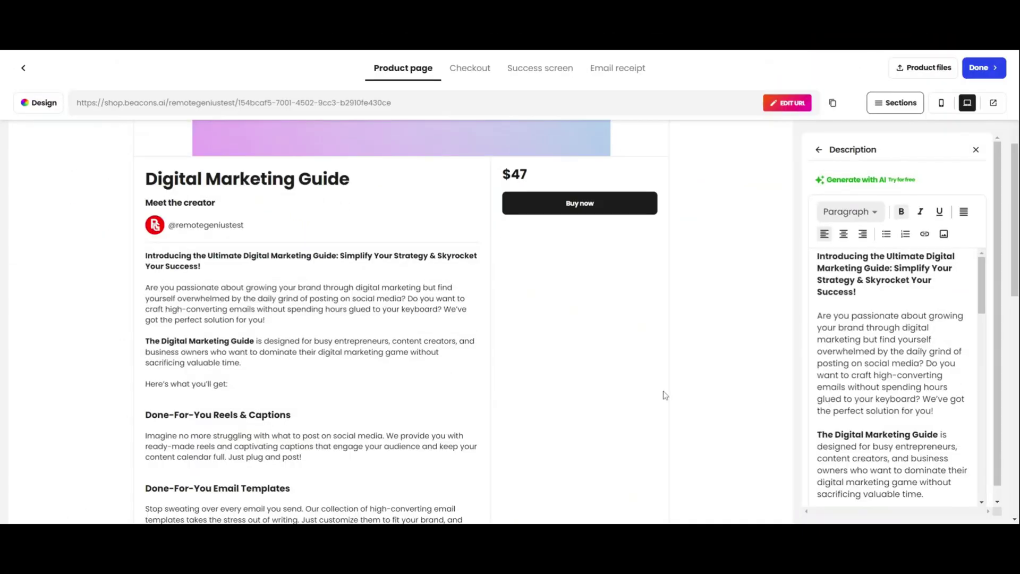
scroll(319, 478, "down", 10)
scroll(376, 376, "up", 10)
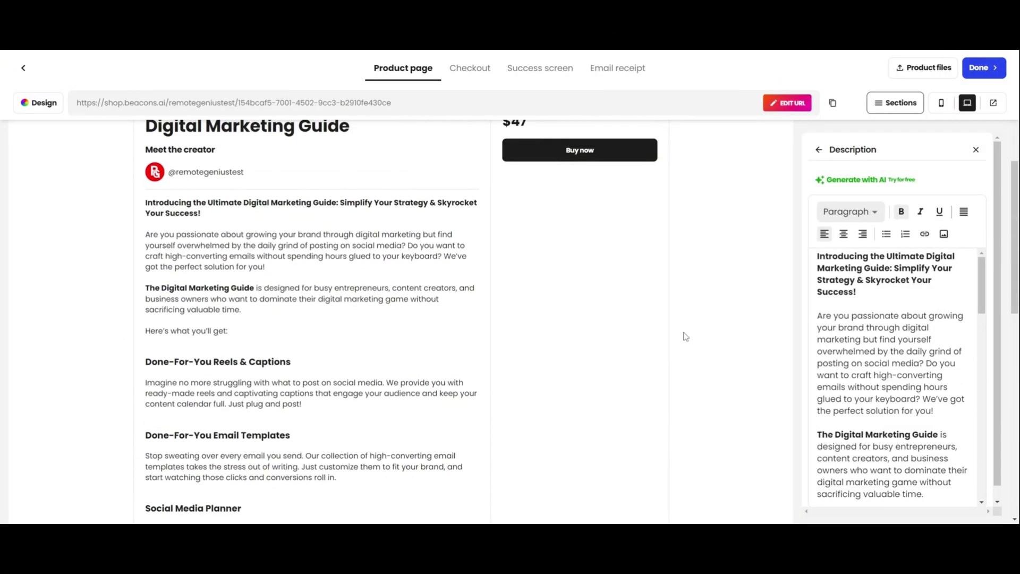
left_click(949, 240)
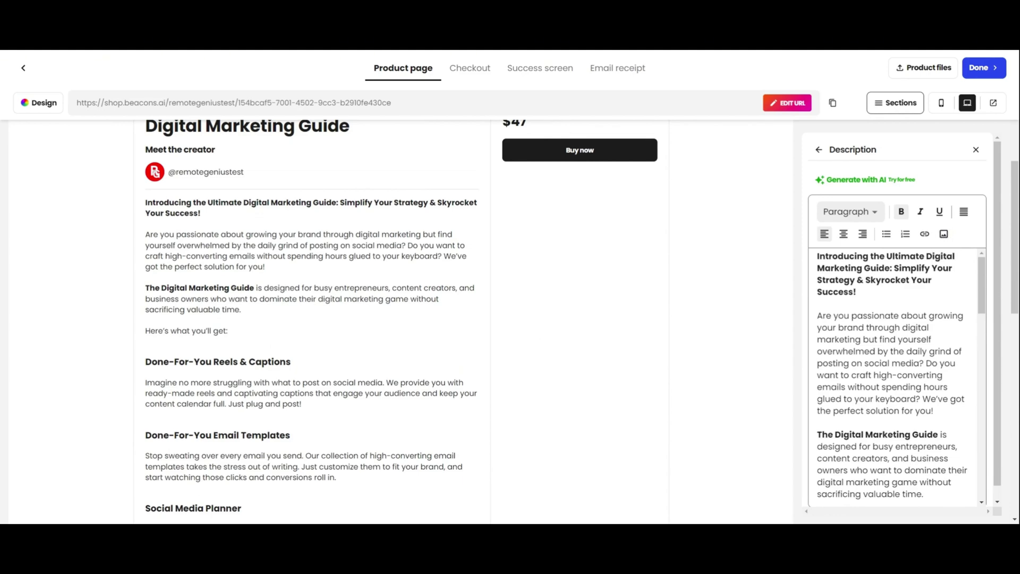
scroll(445, 425, "down", 10)
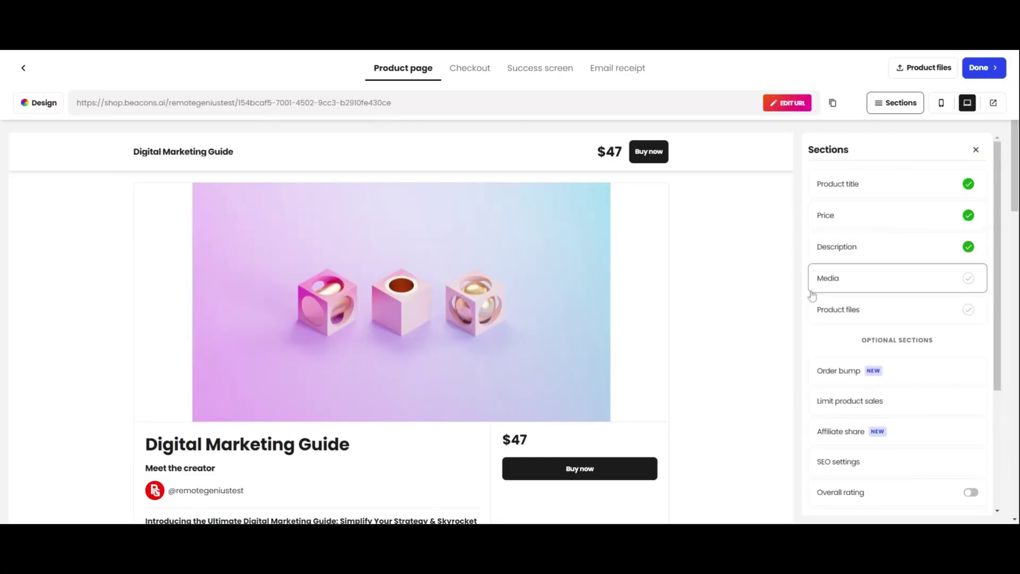
- Upload the guide cover image uncropped with Custom aspect as the product's media
left_click(837, 288)
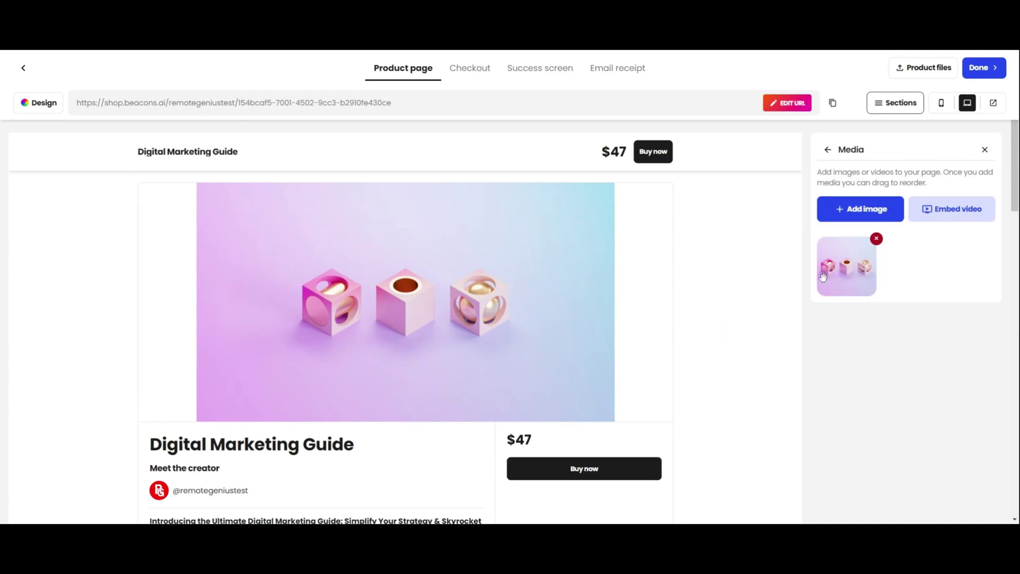
left_click(861, 216)
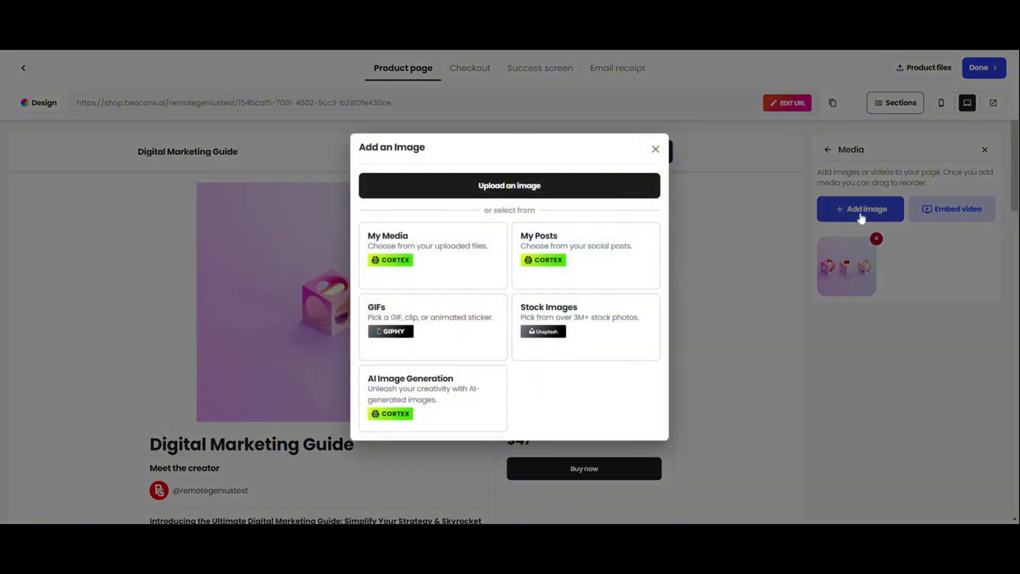
left_click(473, 196)
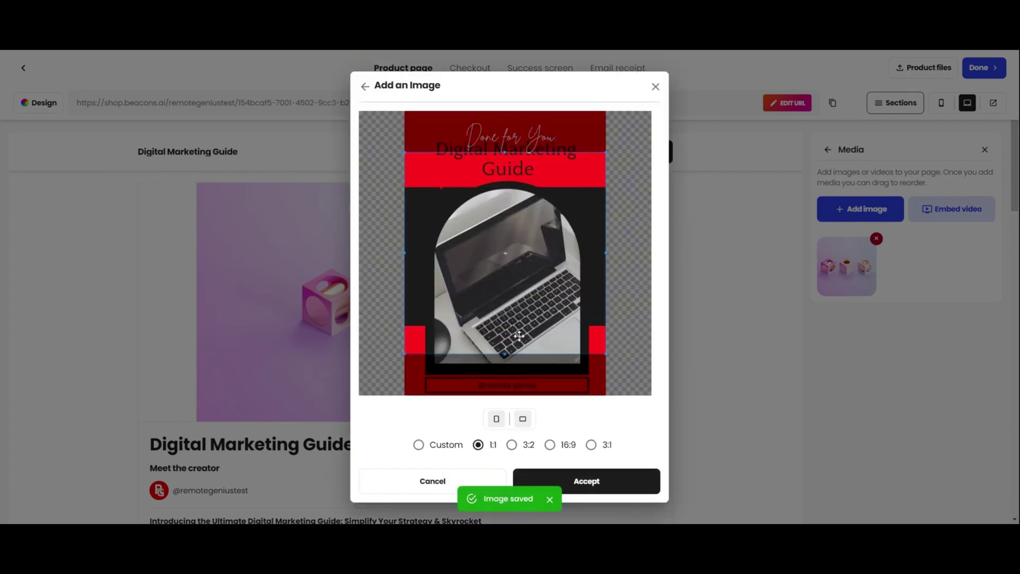
left_click(418, 444)
left_click(531, 482)
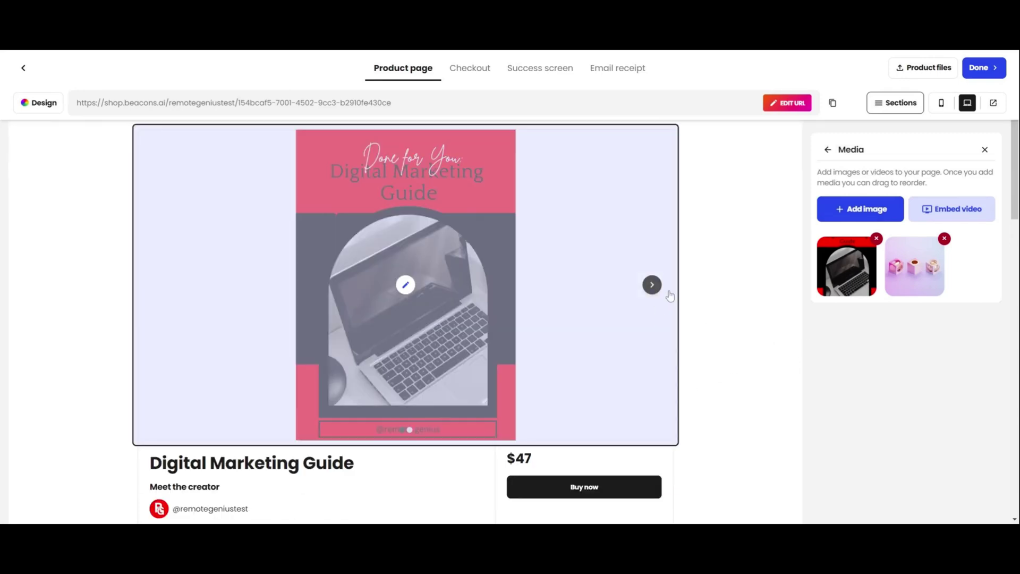
left_click(652, 286)
left_click(158, 250)
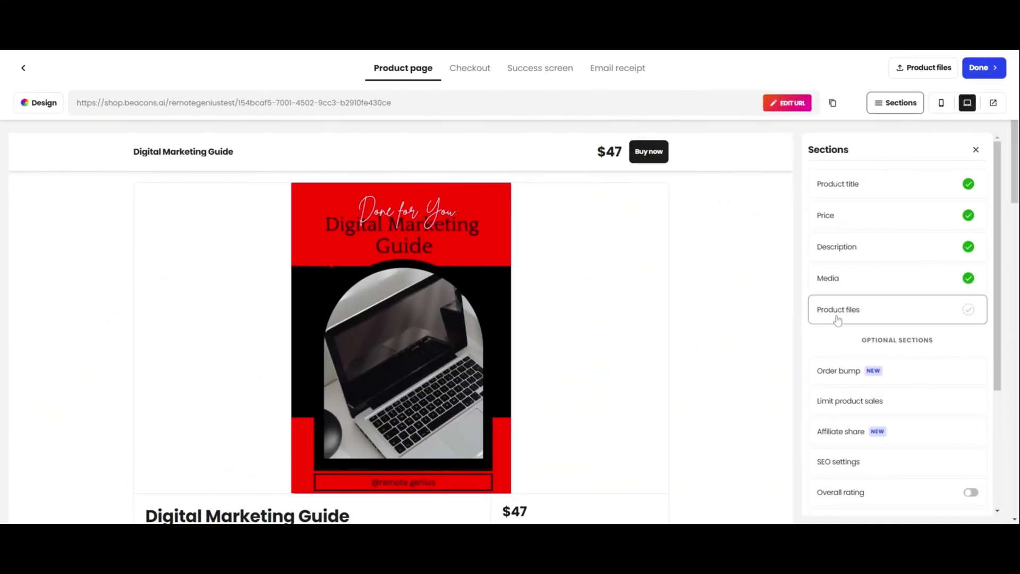
- Open the Product files row in the page Sections
left_click(837, 313)
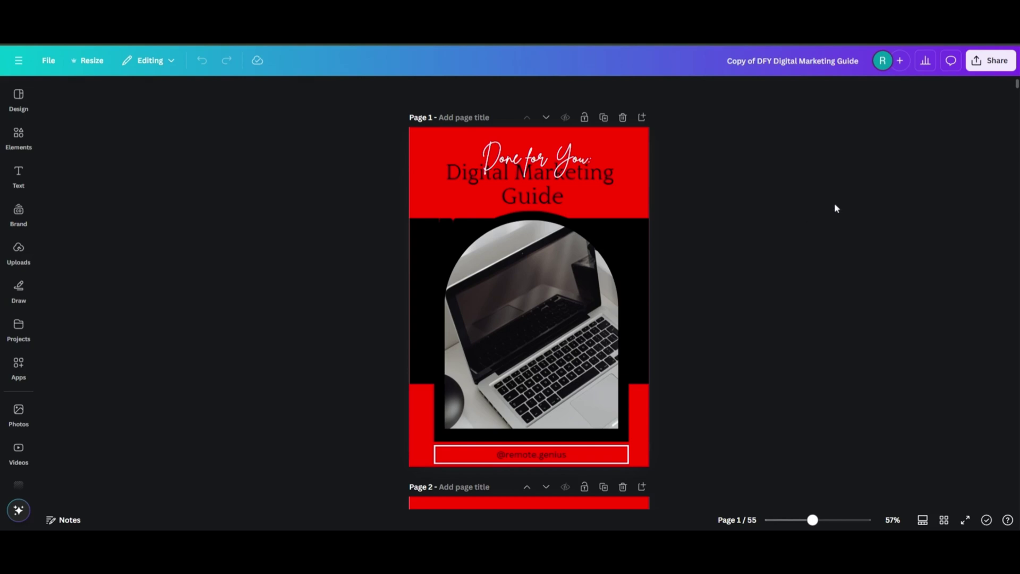
- Download all 55 pages of the guide design as a PDF Standard file
left_click(978, 72)
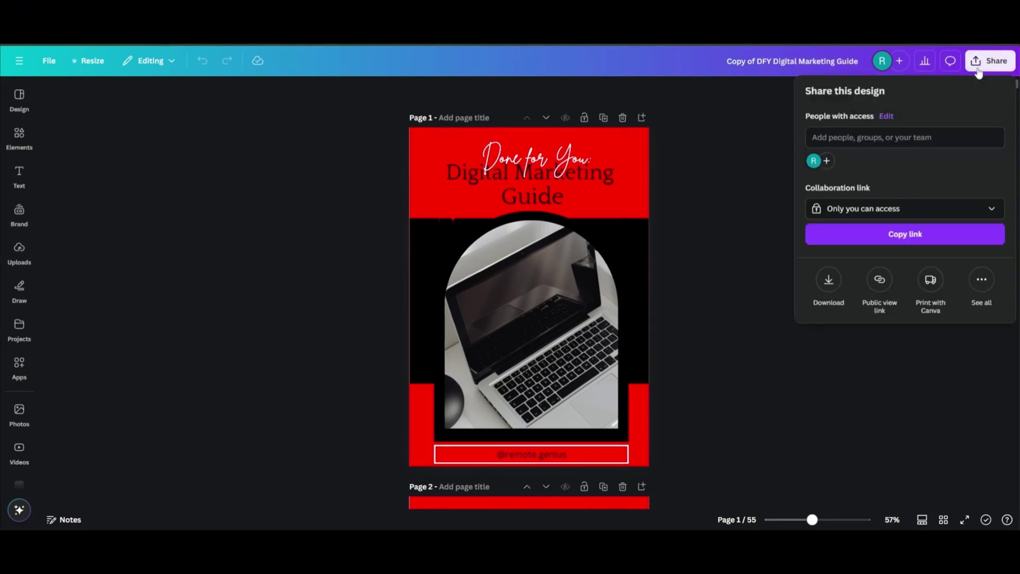
left_click(829, 281)
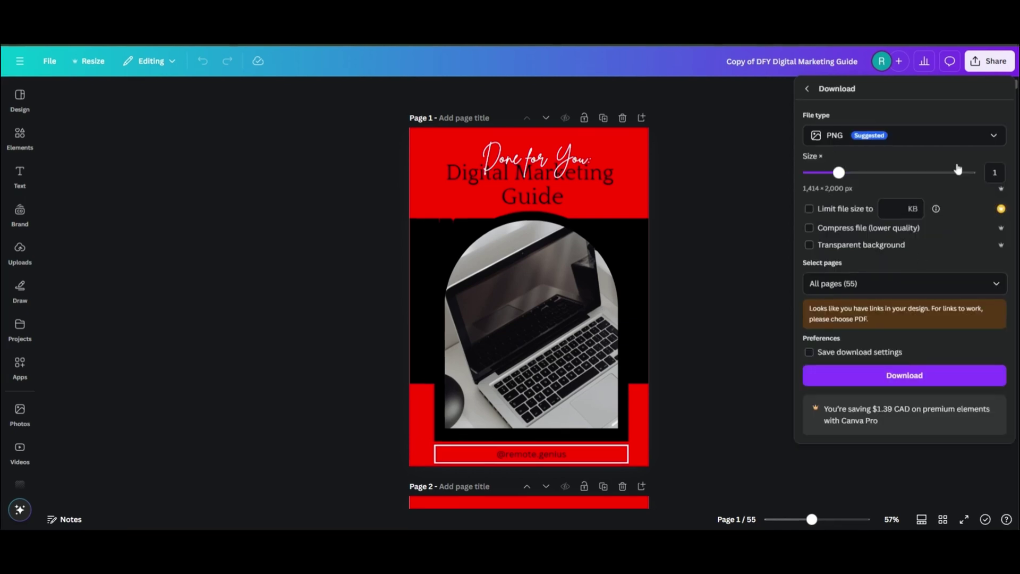
left_click(989, 142)
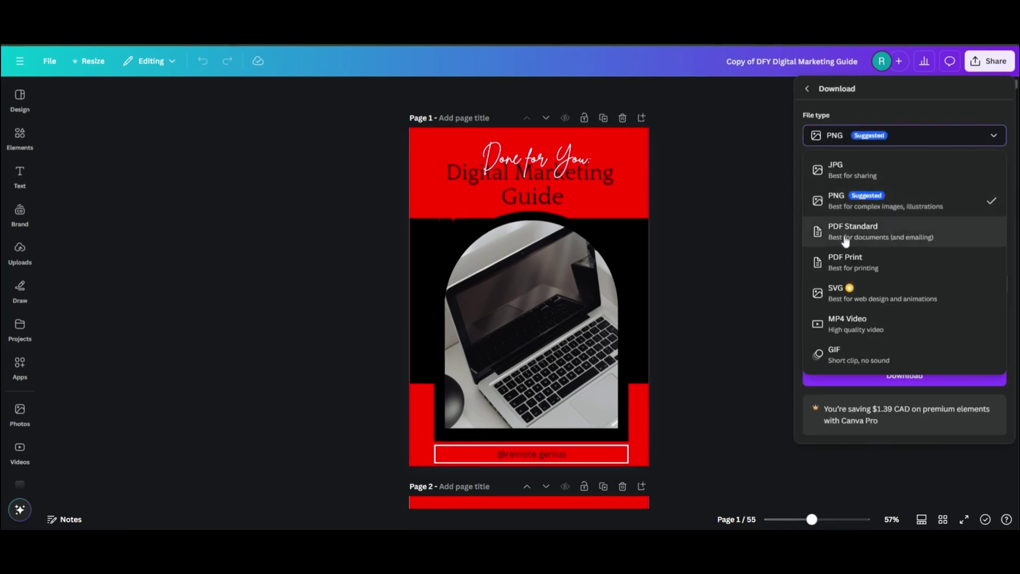
left_click(861, 238)
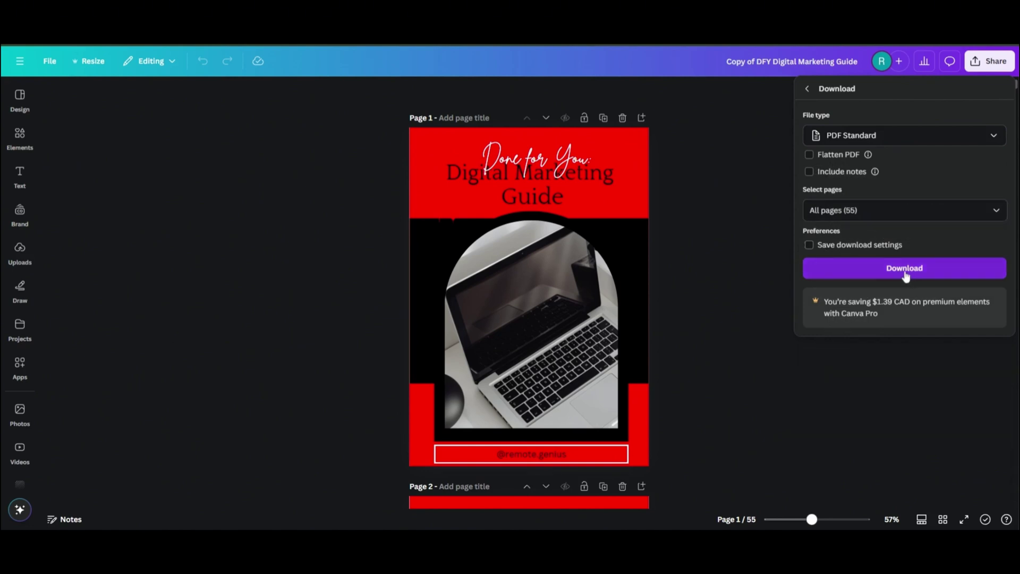
left_click(905, 275)
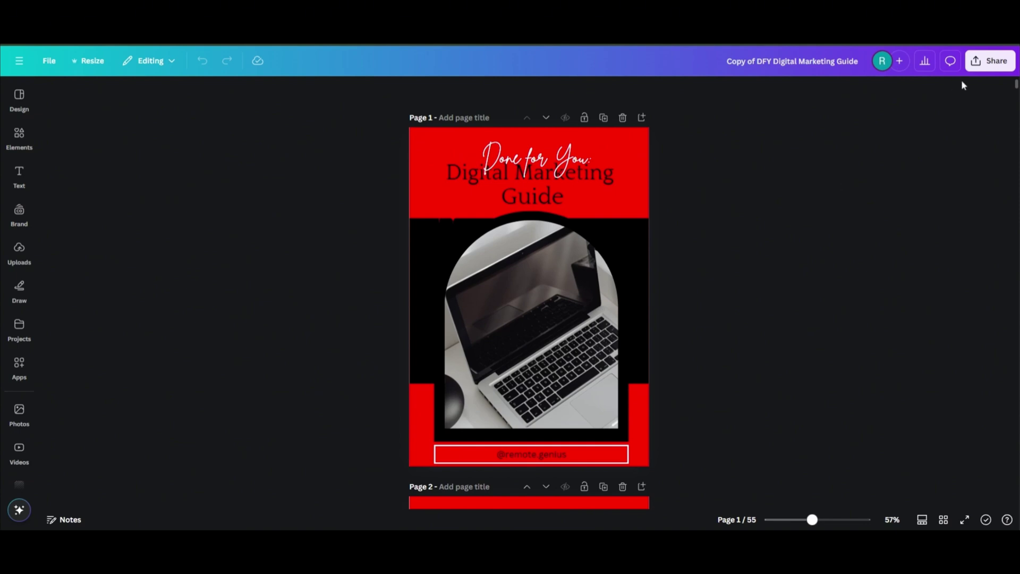
- Generate the guide's template link under Share > See all > Template link and copy it
left_click(989, 61)
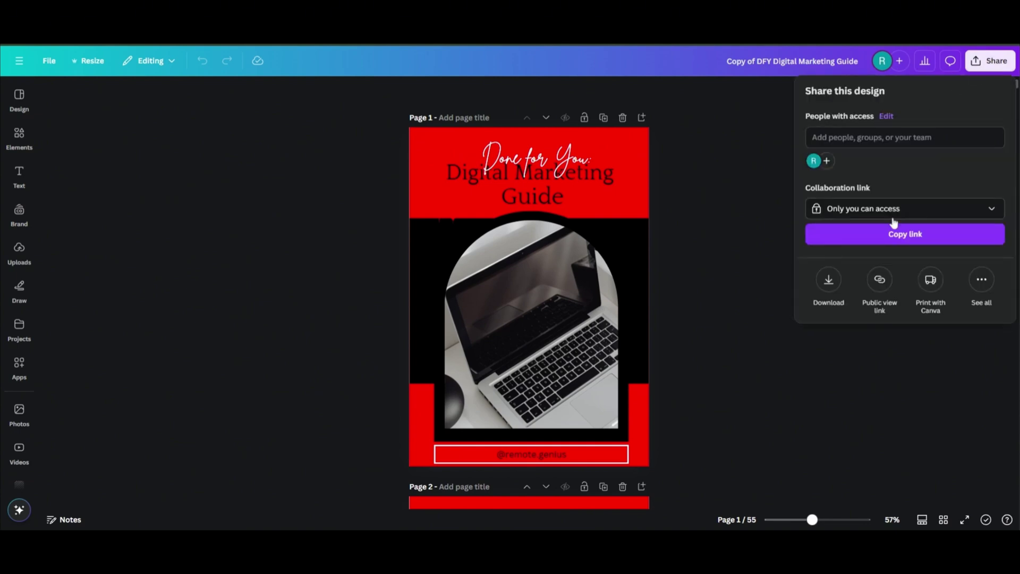
left_click(982, 288)
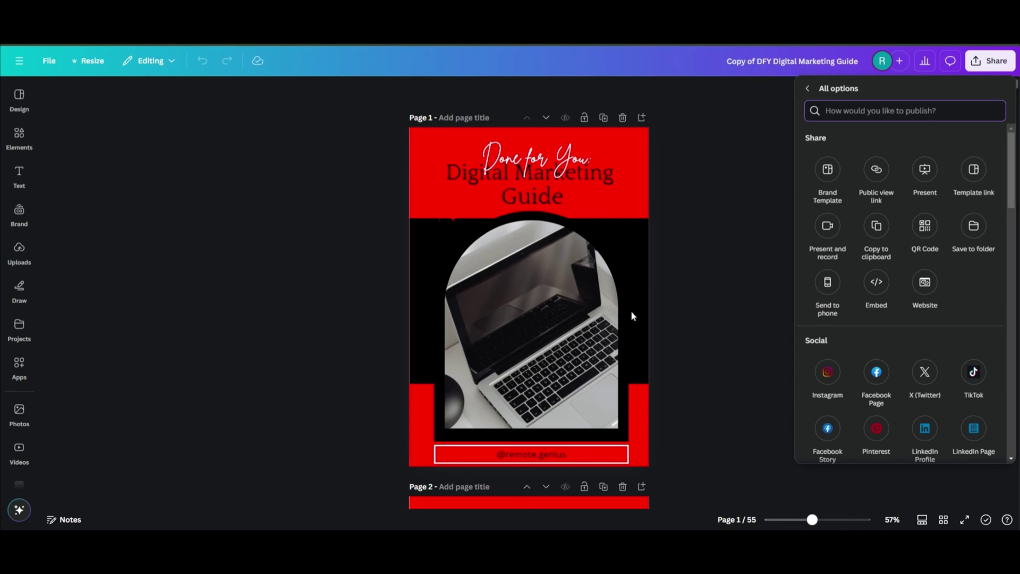
left_click(973, 170)
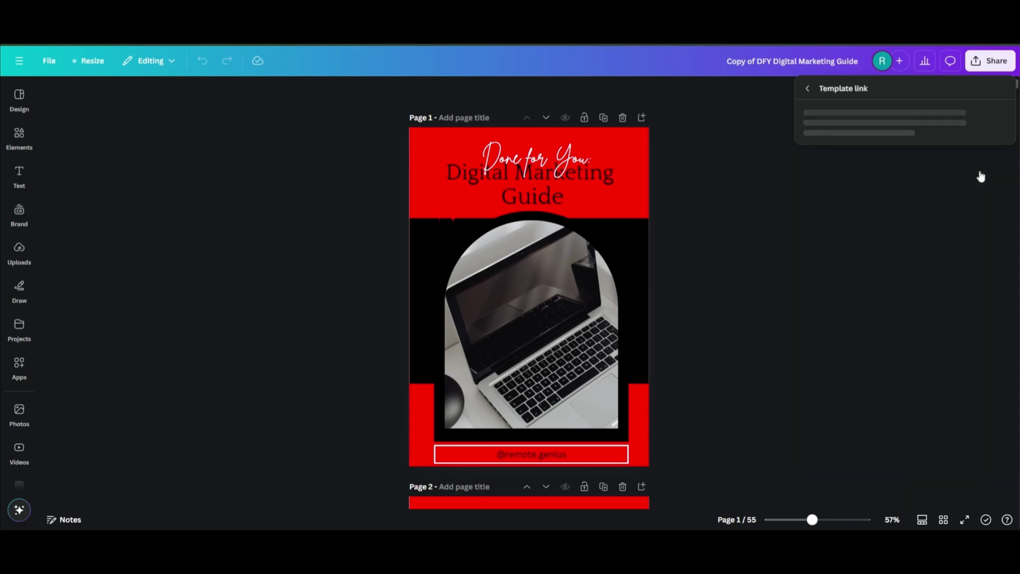
left_click(883, 308)
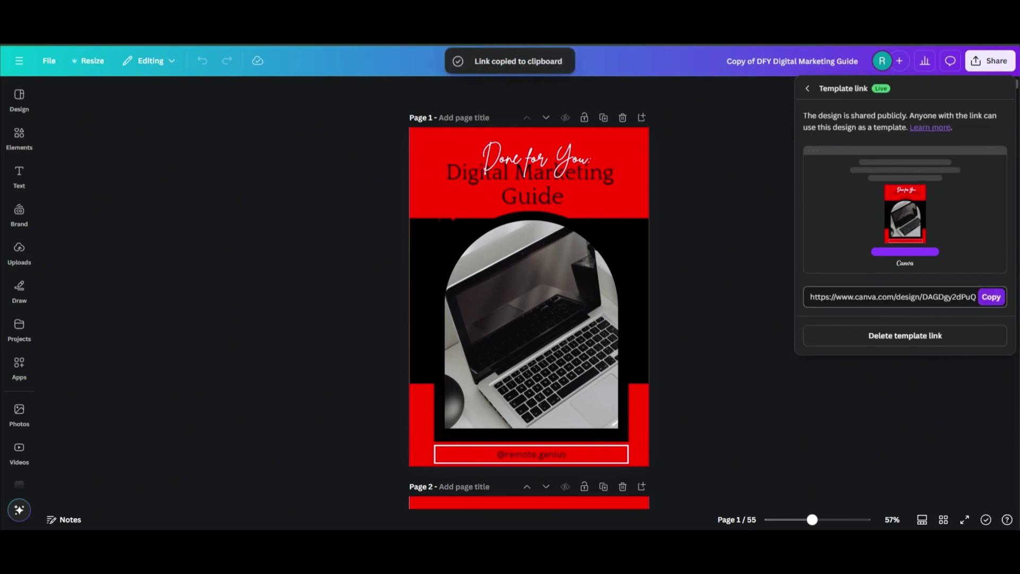
left_click(991, 297)
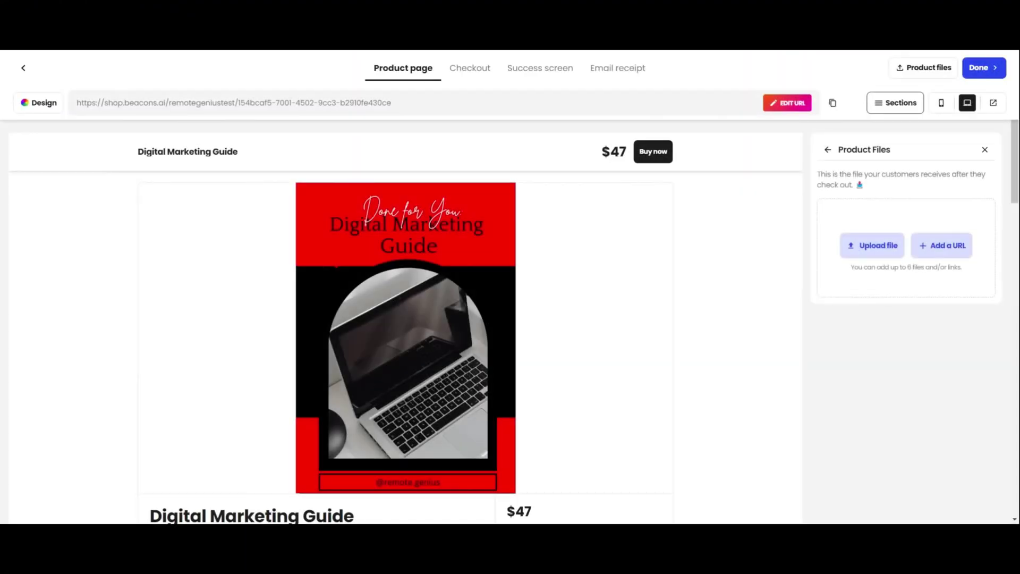
- Add the copied Canva template URL as a product file named 'Digital Marketing guide'
left_click(938, 246)
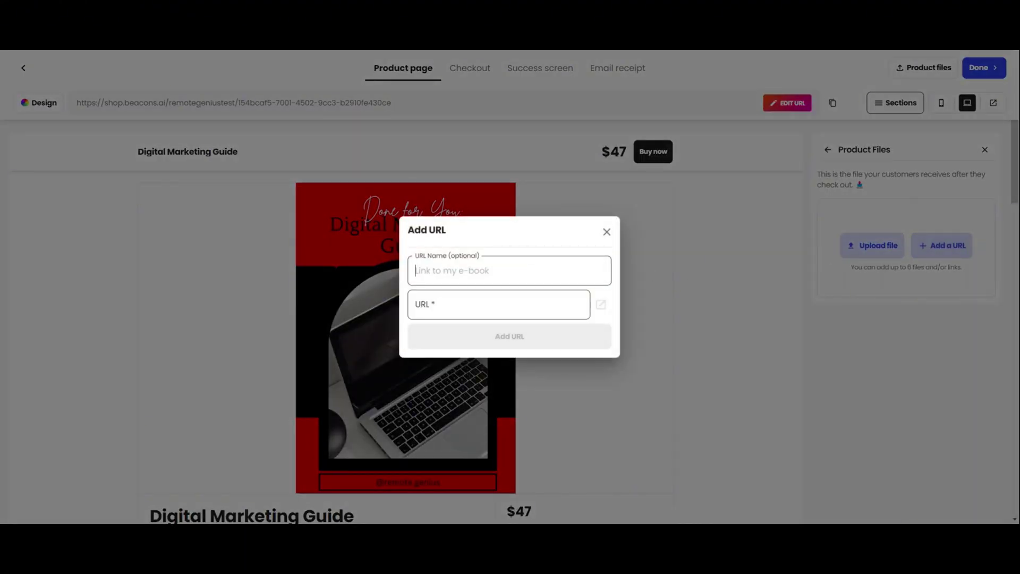
left_click(498, 305)
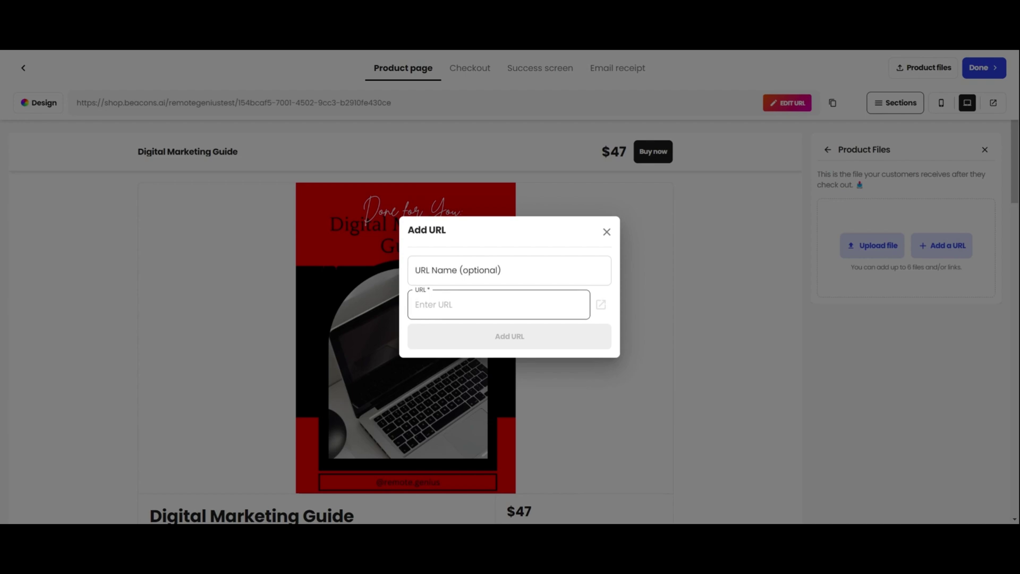
key("ctrl+v")
key("shift+Tab")
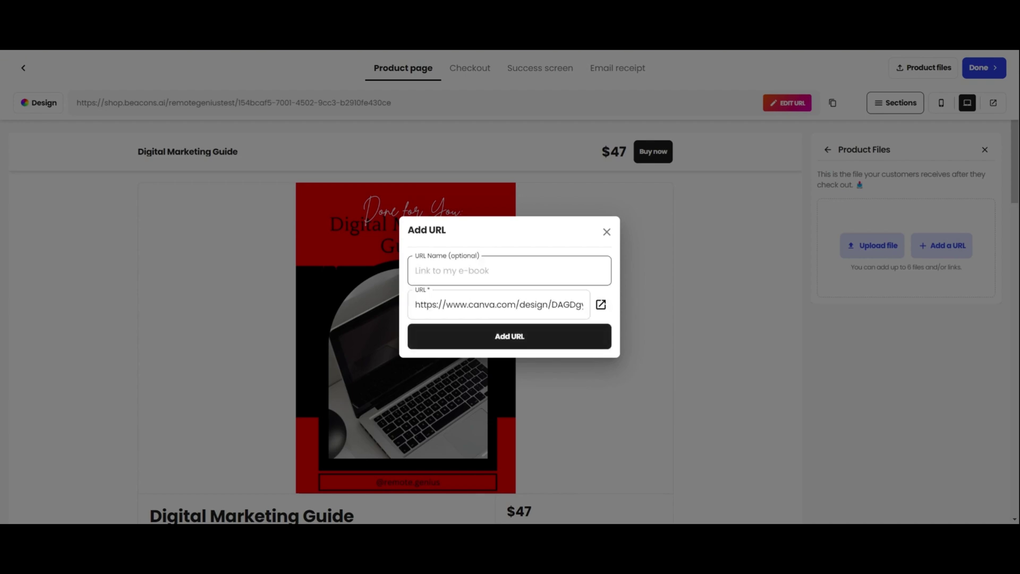
type("Digital Marketing guide")
left_click(594, 313)
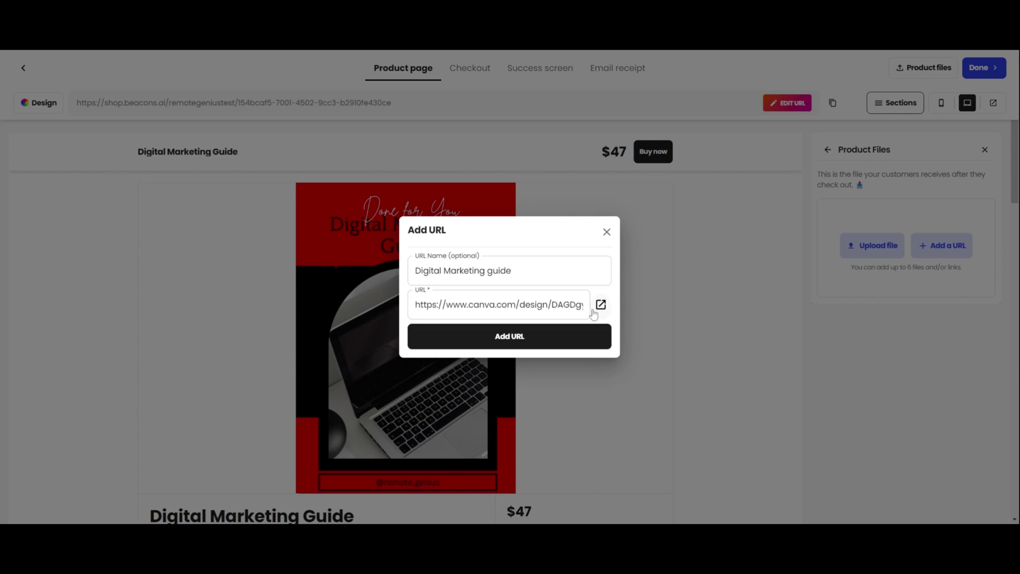
left_click(507, 345)
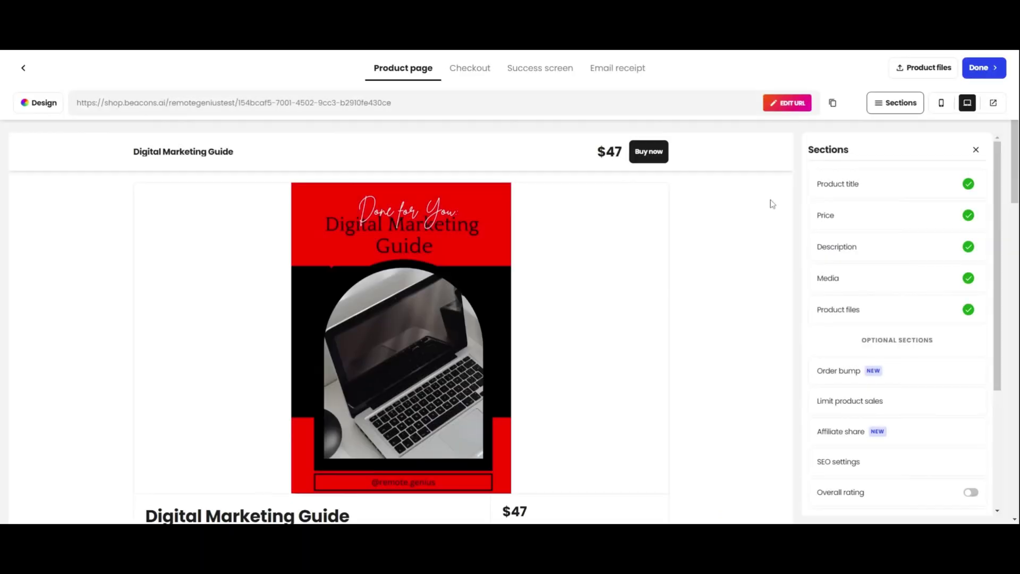
left_click(855, 376)
left_click_drag(817, 172, 977, 173)
left_click(861, 192)
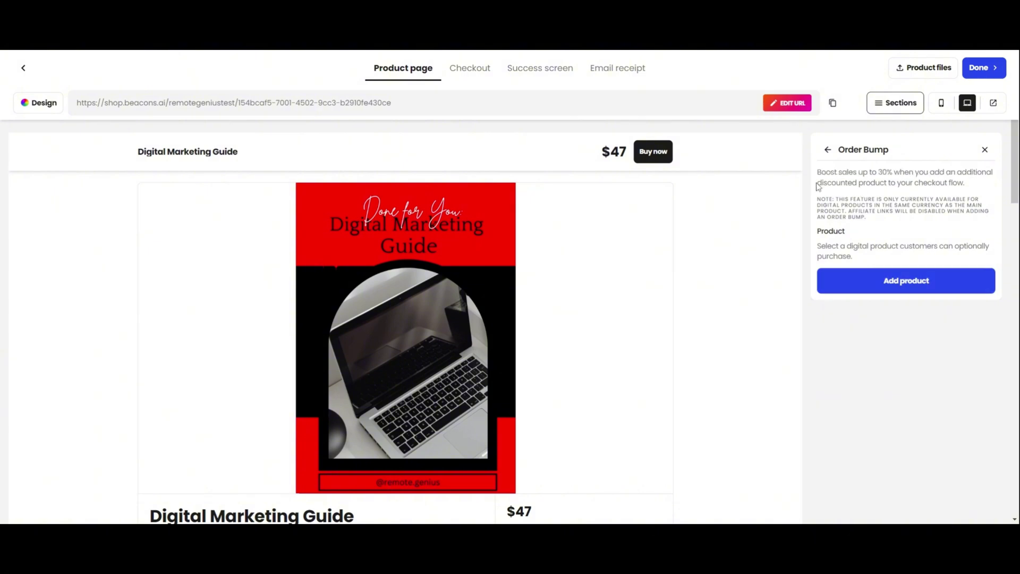
left_click_drag(816, 182, 862, 182)
left_click(862, 182)
left_click_drag(834, 199, 866, 217)
left_click(907, 231)
left_click(828, 151)
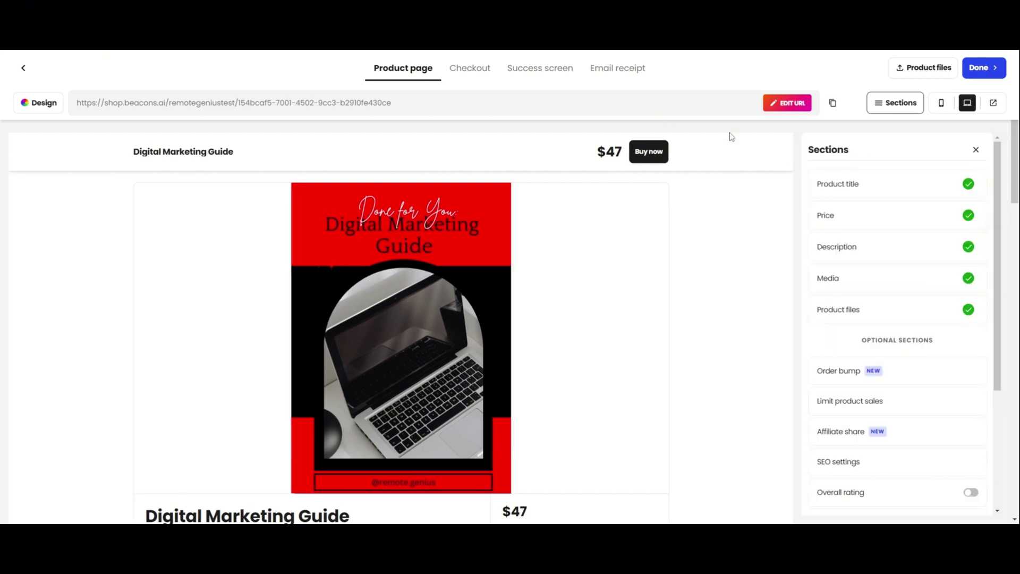
left_click(843, 413)
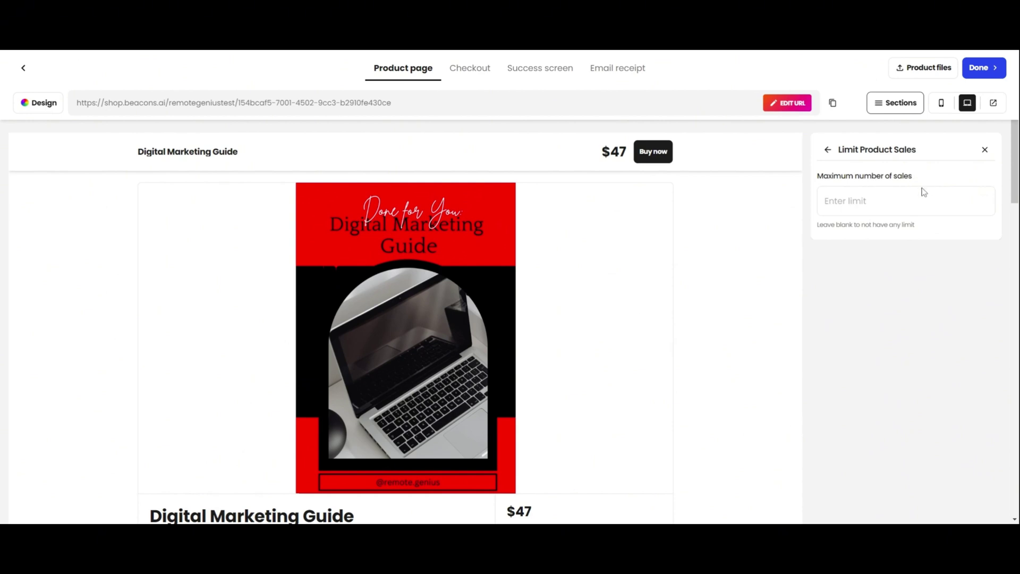
left_click(984, 199)
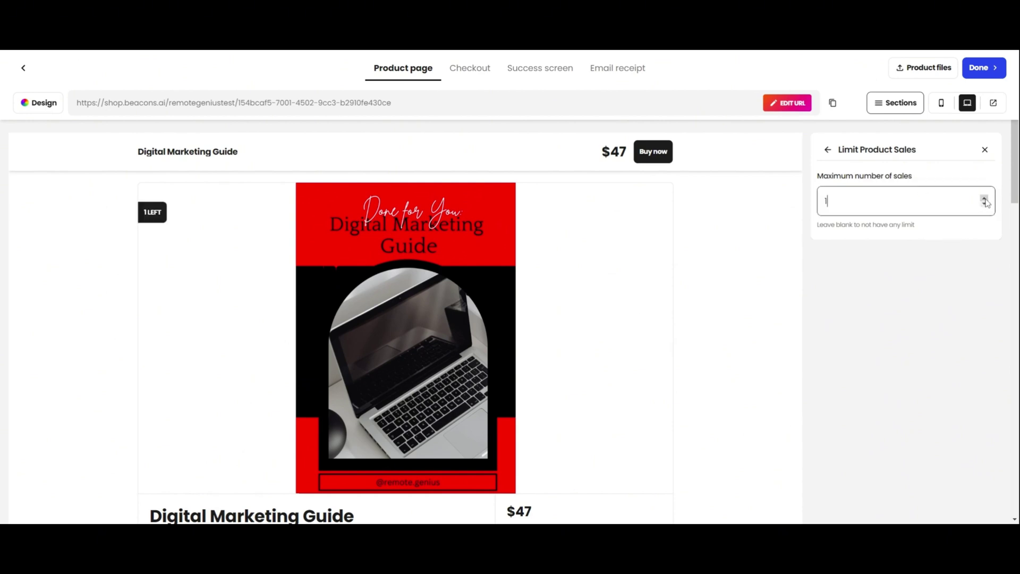
left_click(984, 199)
left_click(984, 199)
left_click(983, 203)
left_click(983, 204)
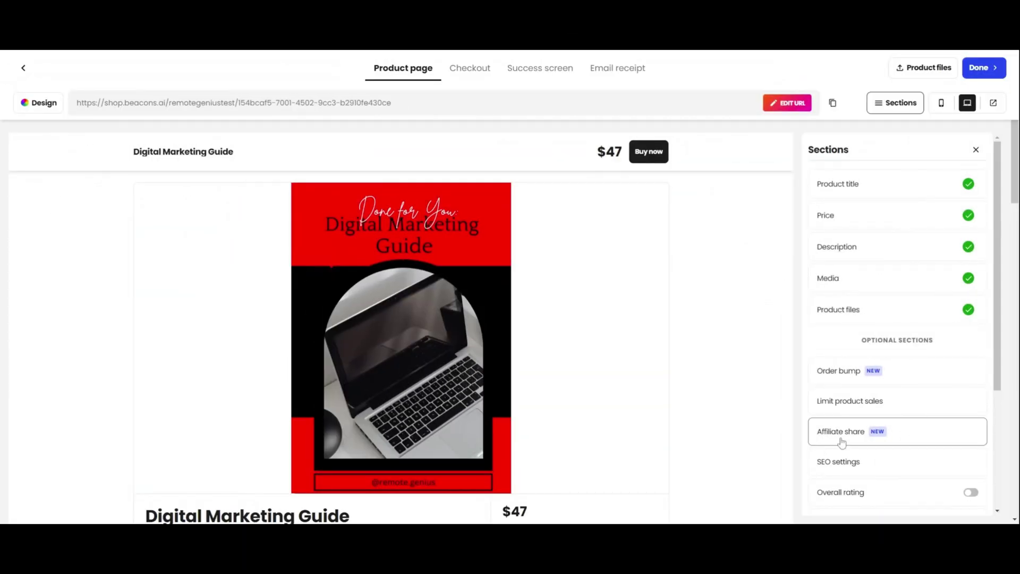
left_click(849, 431)
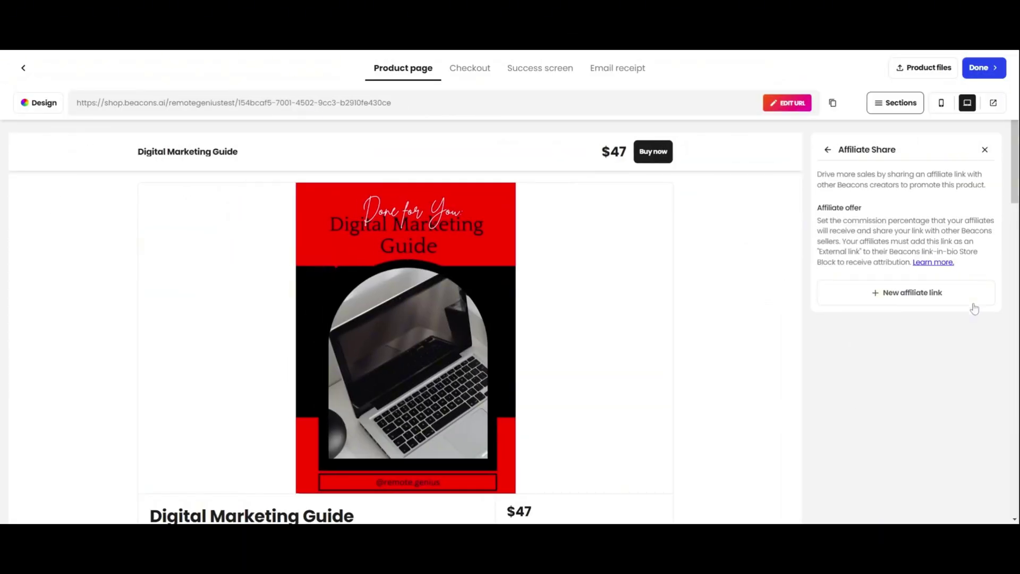
left_click(827, 154)
left_click(838, 461)
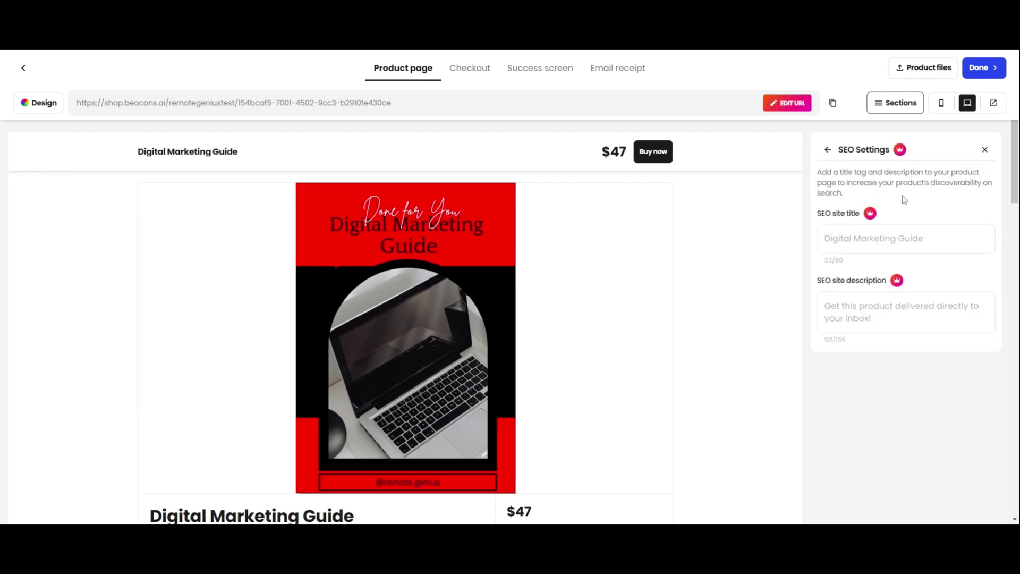
left_click(827, 149)
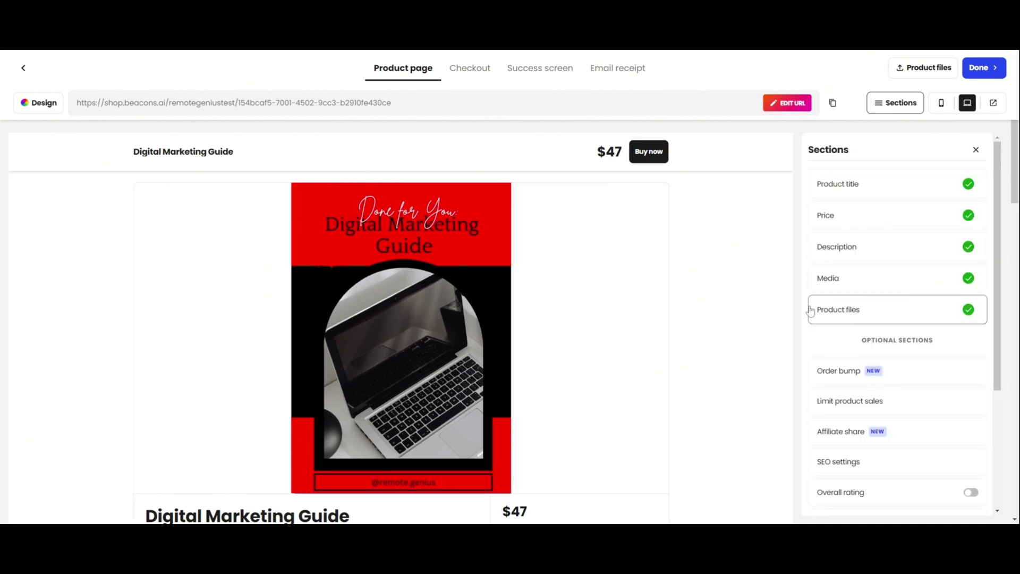
scroll(744, 385, "down", 4)
scroll(855, 393, "down", 2)
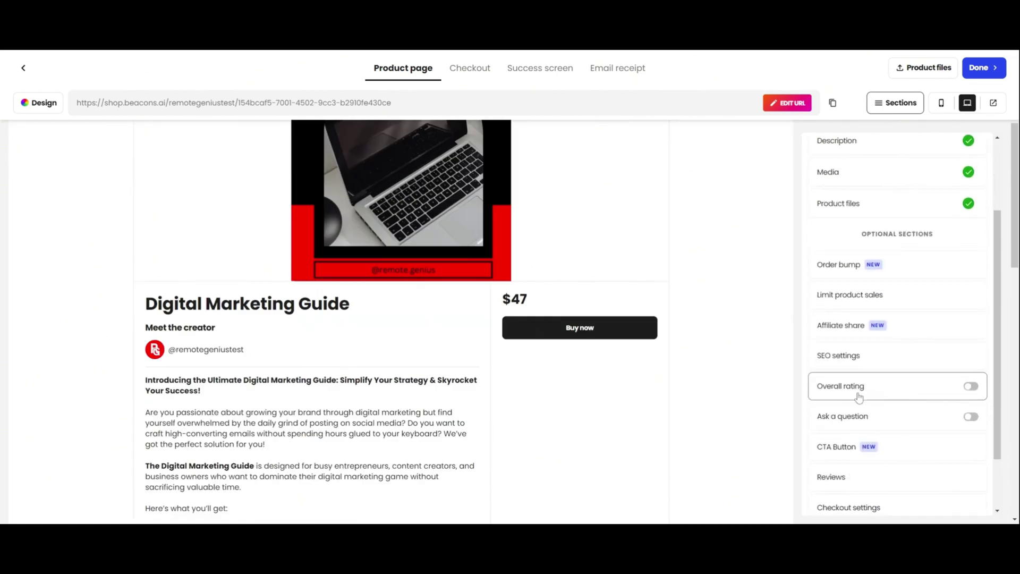
left_click(970, 386)
left_click(979, 399)
left_click(971, 416)
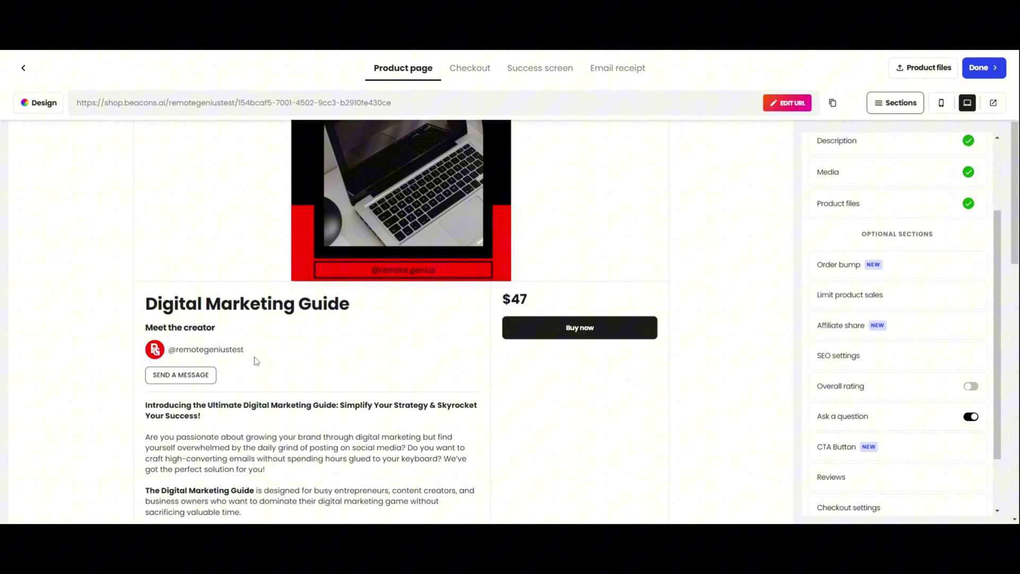
left_click(971, 416)
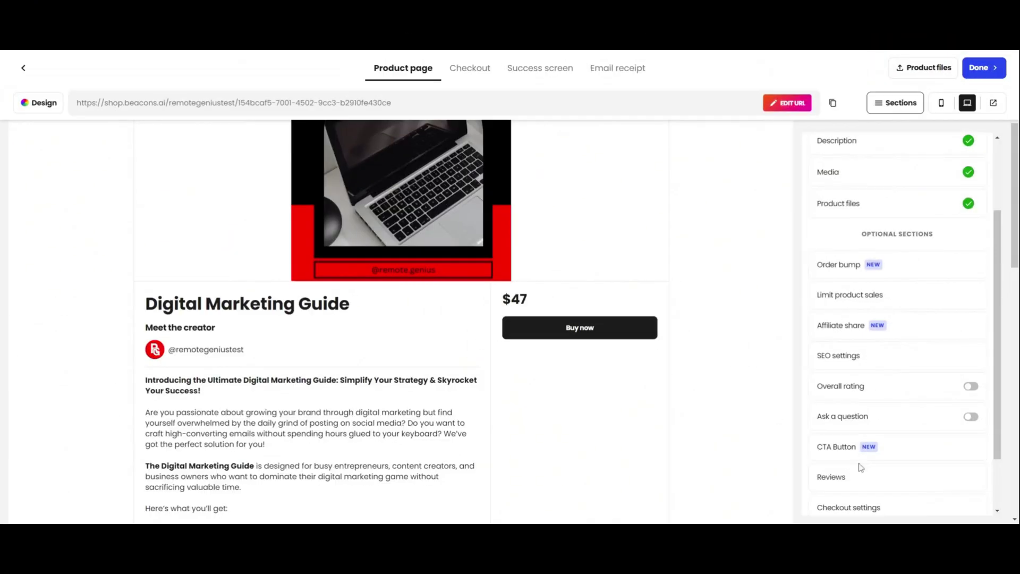
left_click(885, 455)
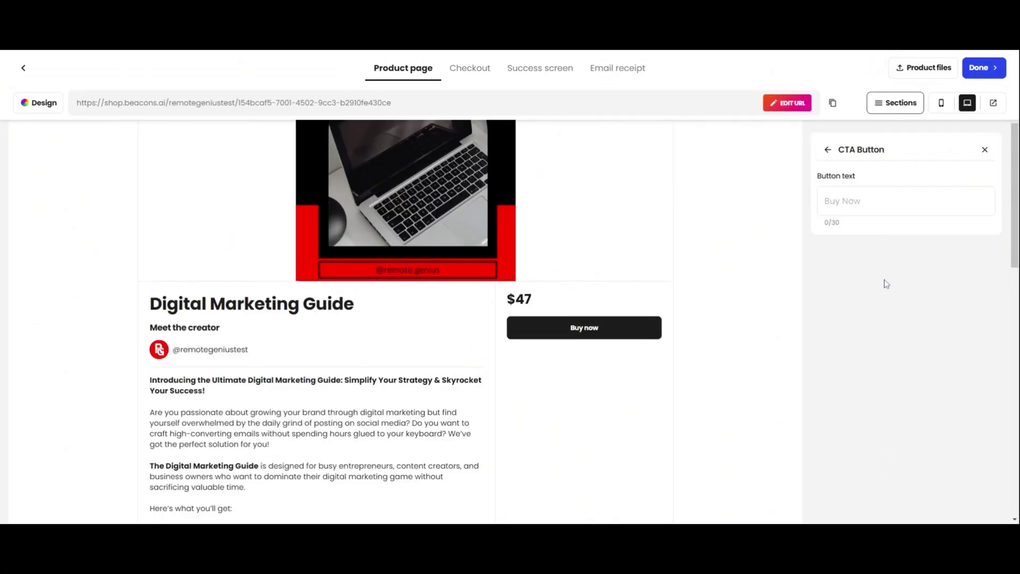
left_click(839, 204)
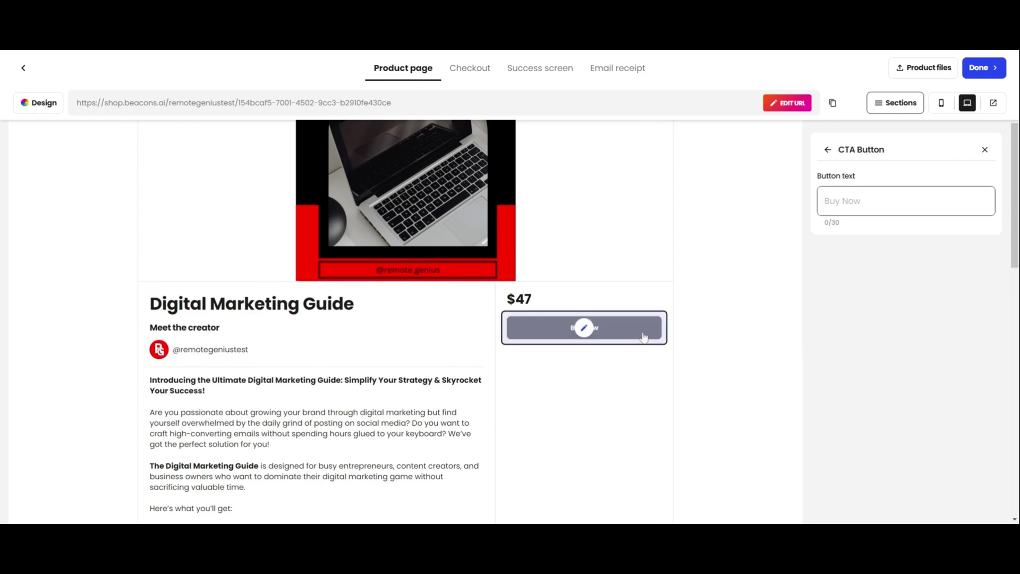
left_click(826, 150)
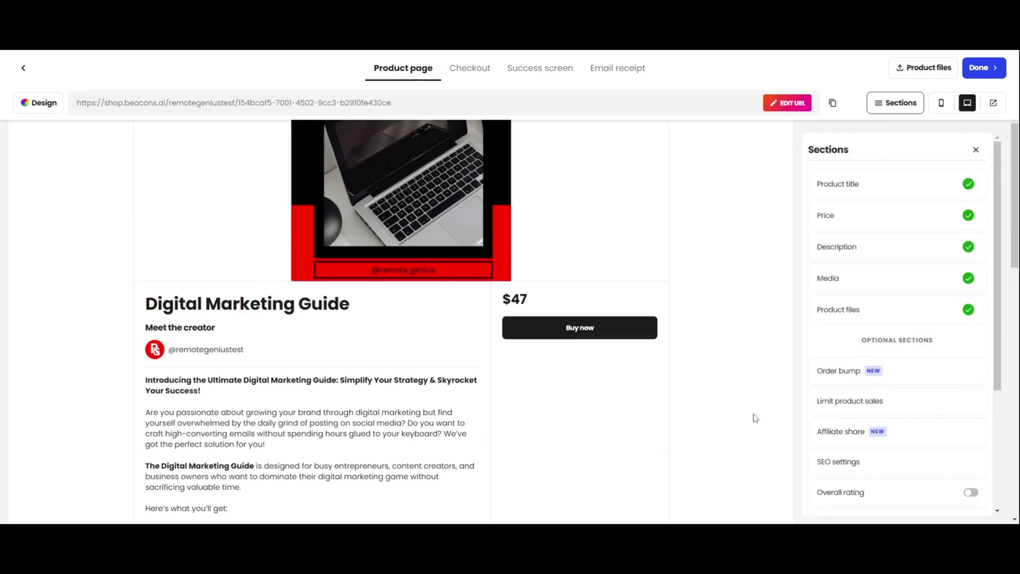
scroll(827, 458, "down", 3)
left_click(841, 406)
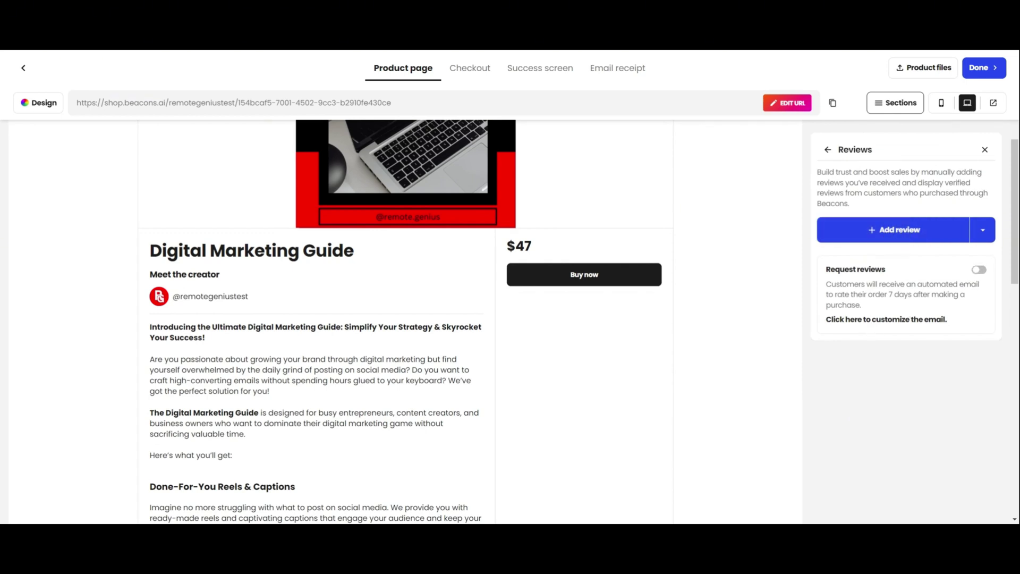
left_click(827, 149)
scroll(850, 452, "down", 5)
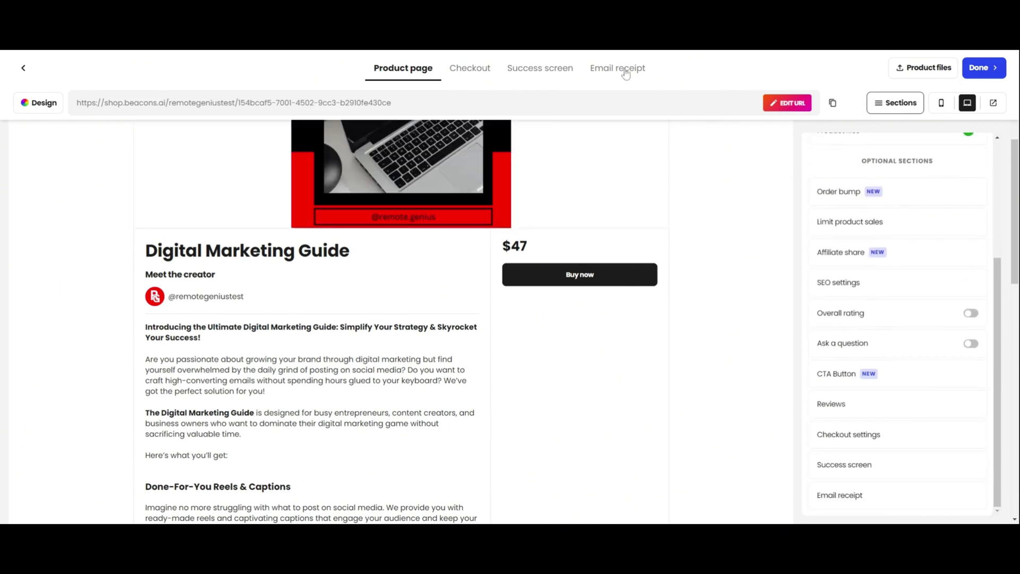
left_click(581, 273)
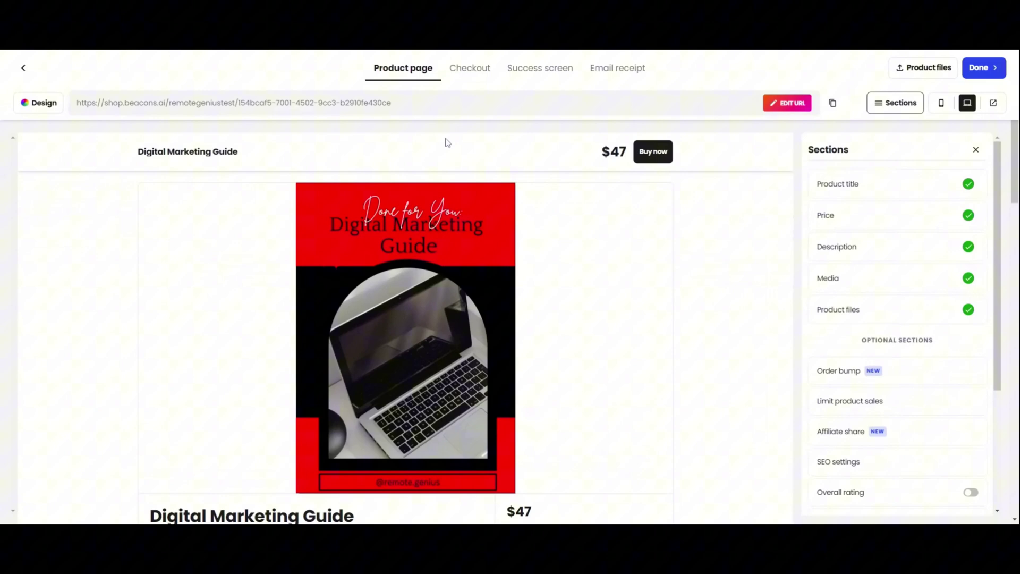
left_click(43, 103)
scroll(141, 394, "down", 3)
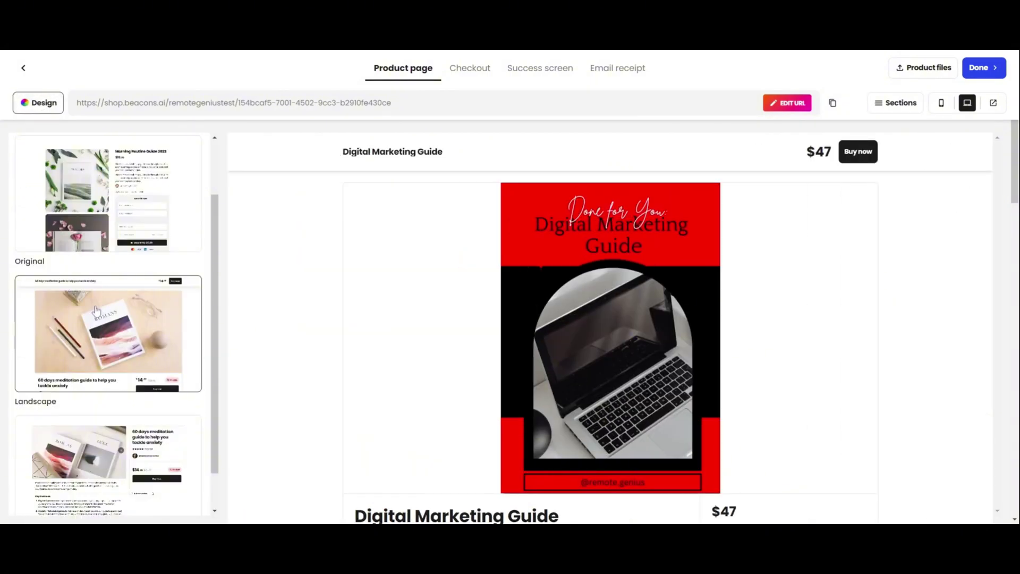
scroll(140, 394, "up", 3)
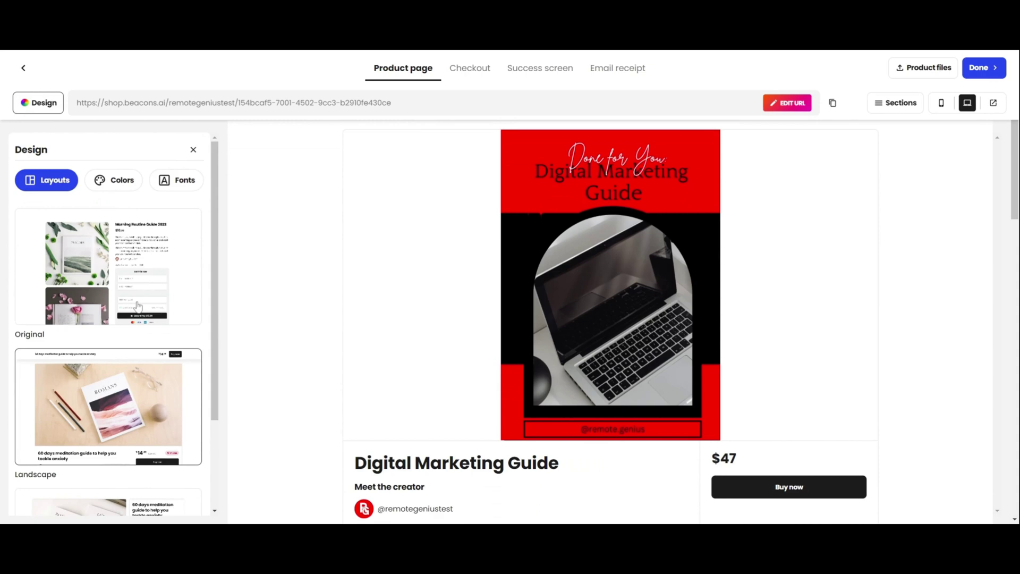
left_click(107, 183)
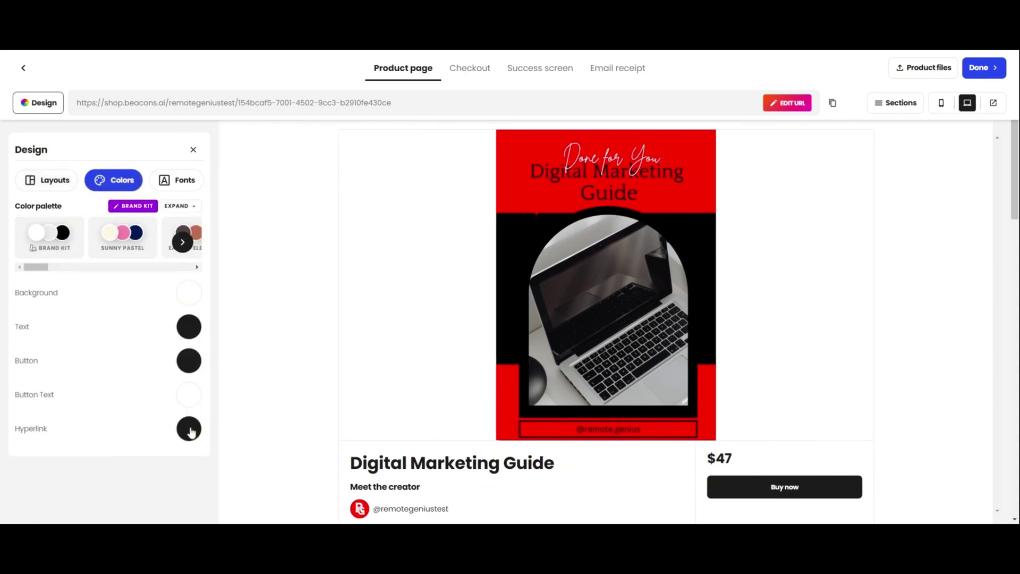
left_click(164, 182)
left_click(105, 225)
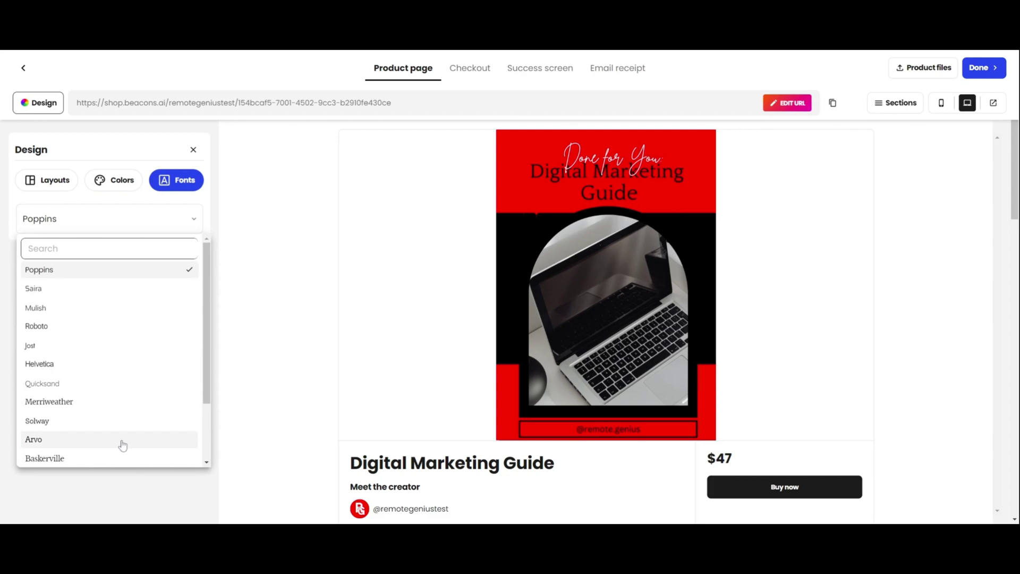
scroll(122, 425, "down", 2)
scroll(124, 414, "up", 3)
left_click(193, 150)
left_click(193, 150)
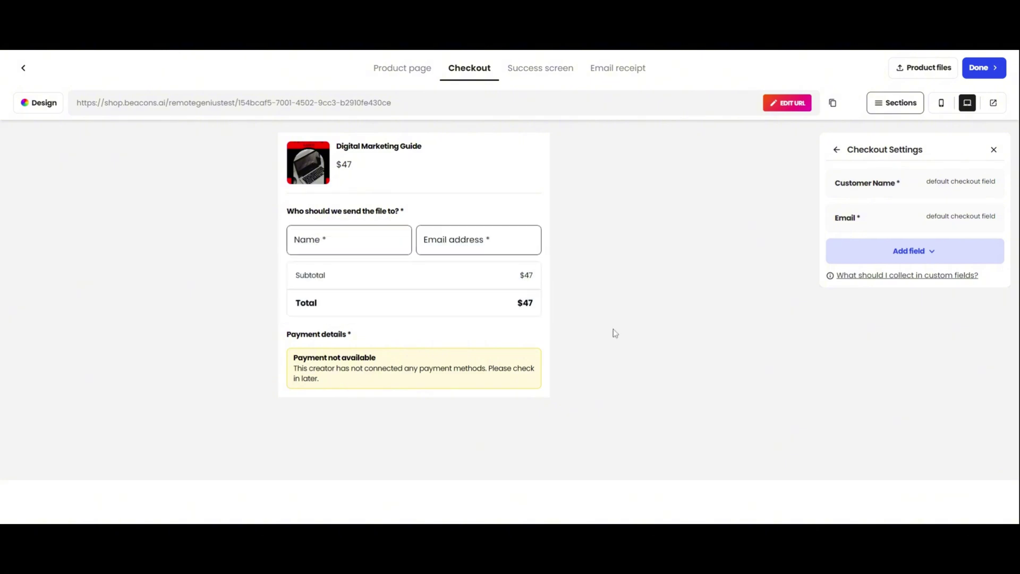
- Leave checkout fields unchanged and view the Success screen's thank-you message without editing it
left_click(929, 255)
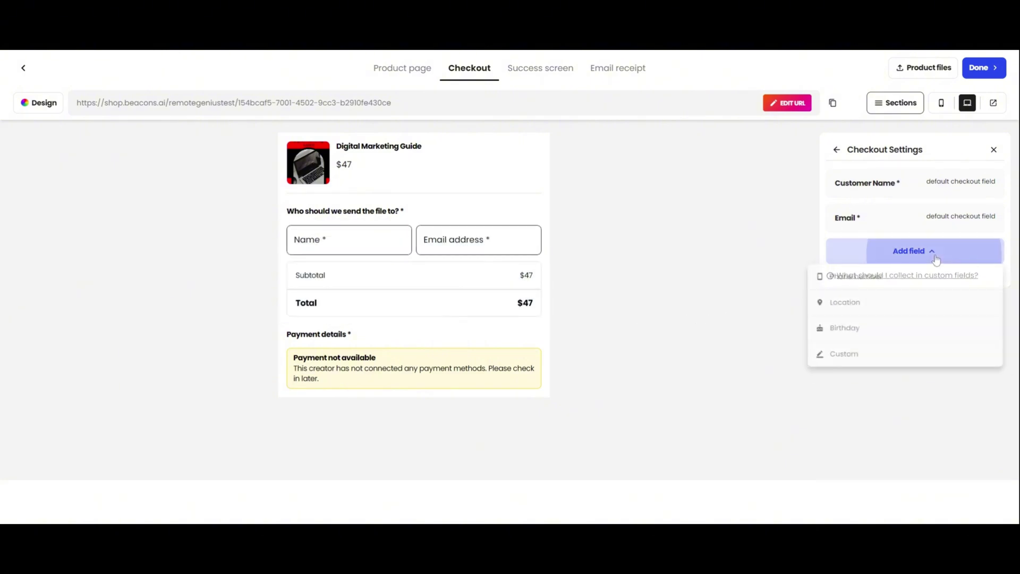
left_click(932, 257)
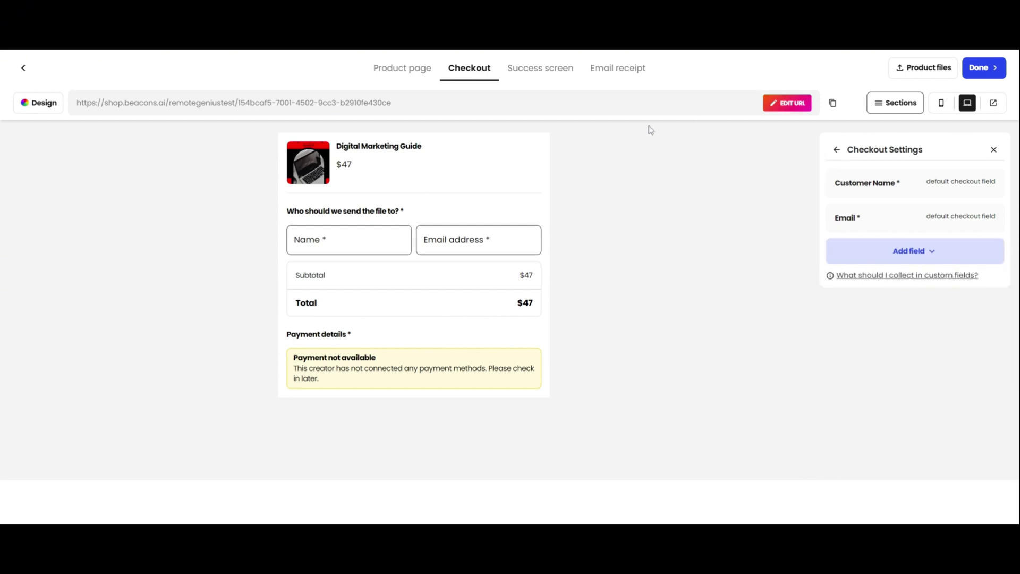
left_click(516, 71)
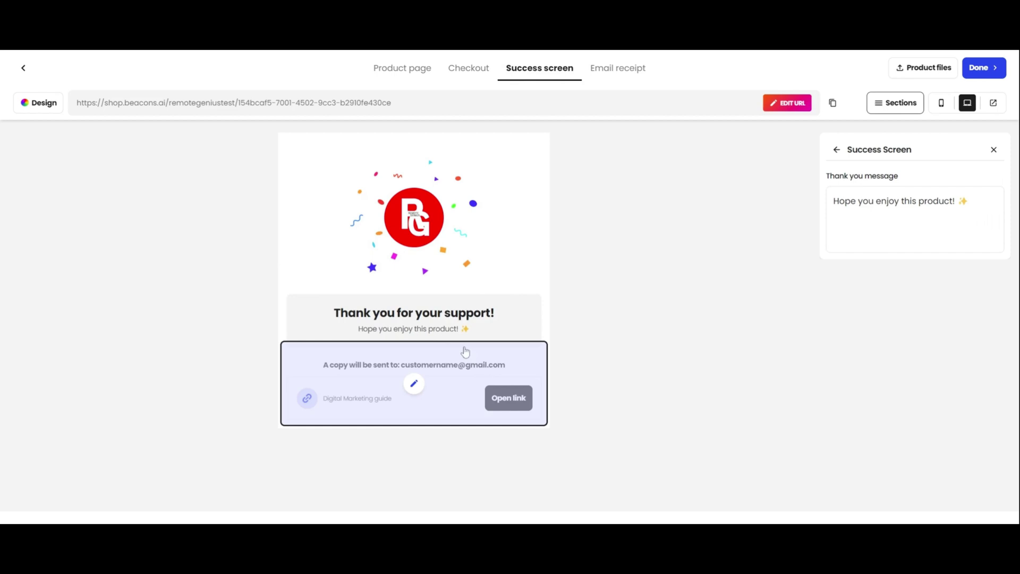
left_click(970, 200)
mouse_move(970, 201)
left_mouse_down()
mouse_move(837, 201)
mouse_move(968, 201)
left_mouse_up()
left_click(665, 316)
- Review the email receipt content and subject, then enable the 7-day Request review automation
left_click(616, 69)
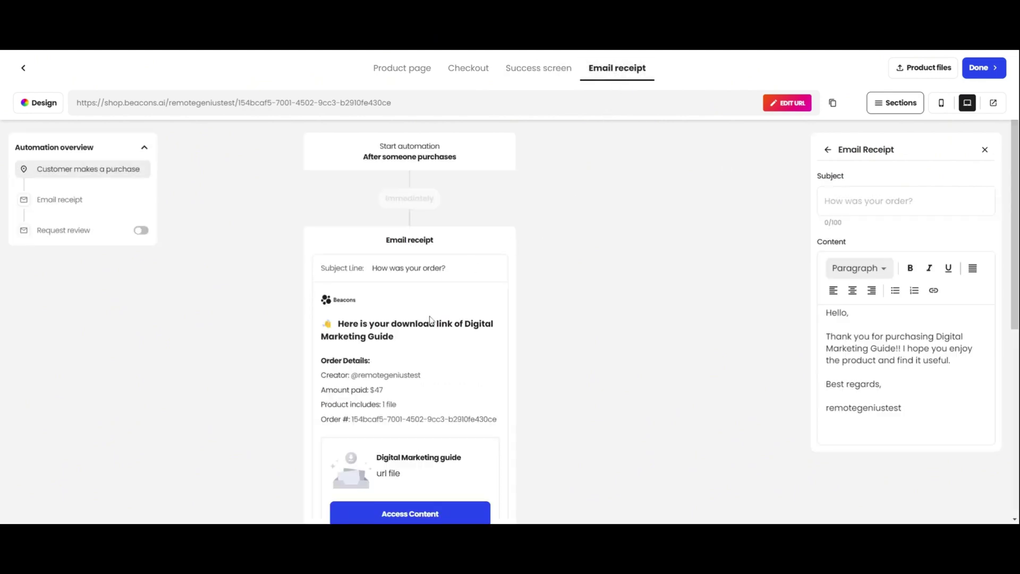
scroll(431, 318, "down", 4)
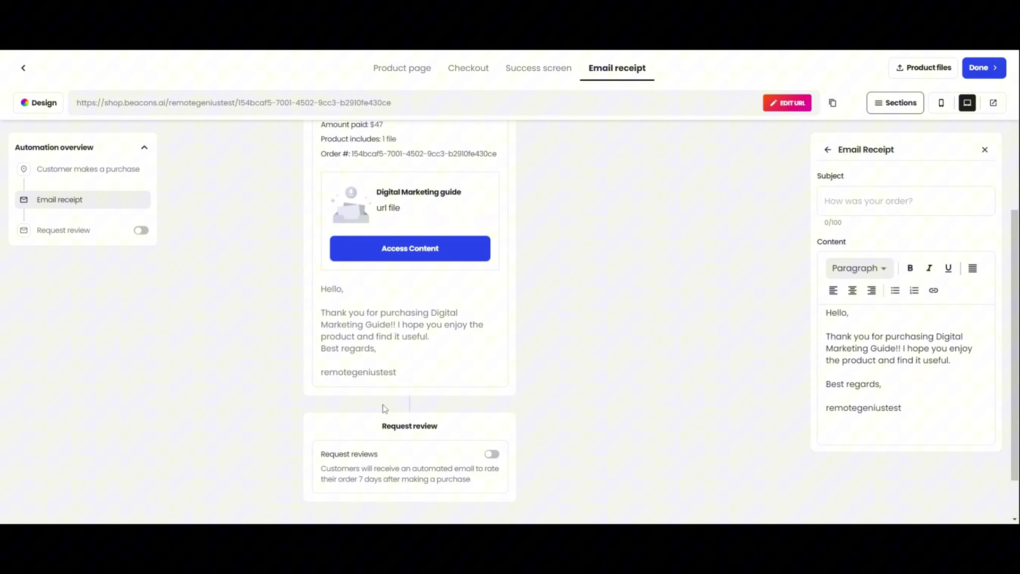
left_click(894, 360)
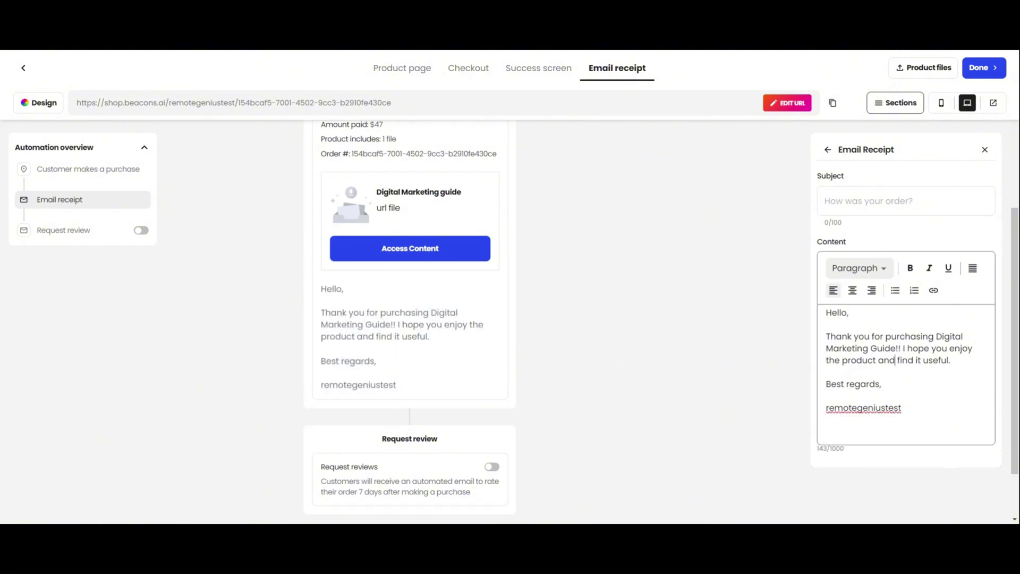
left_click(825, 201)
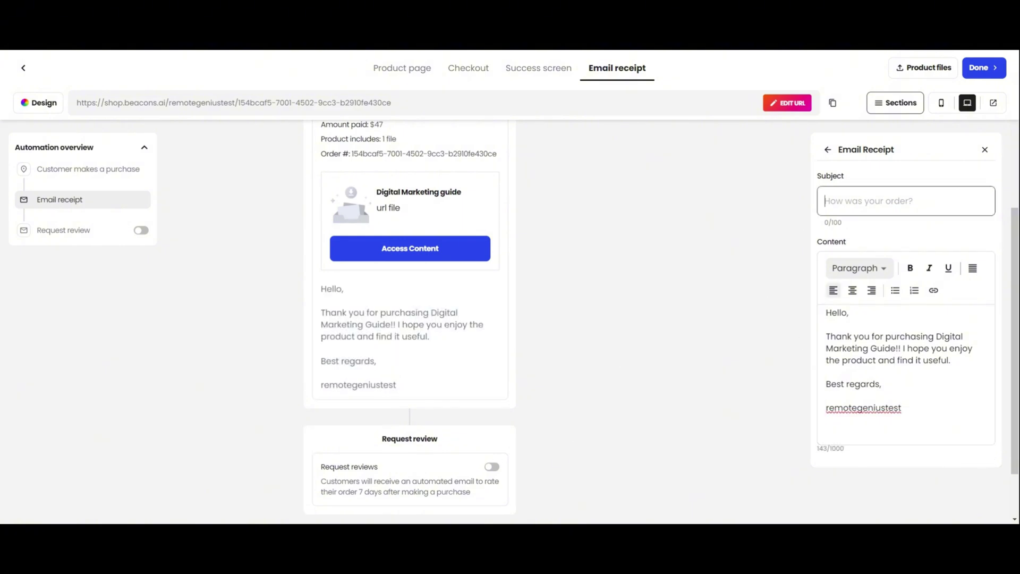
left_click(492, 467)
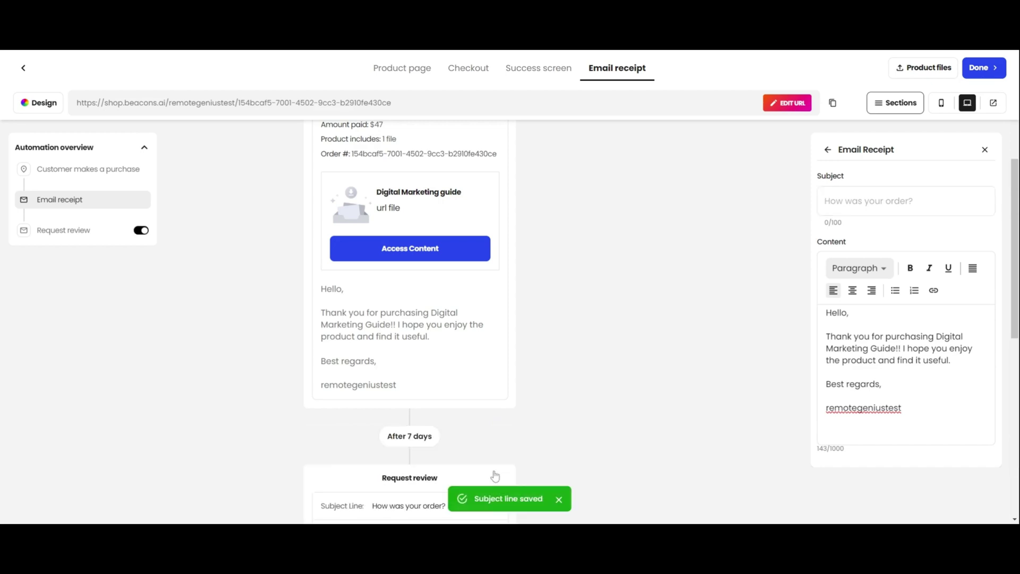
scroll(530, 444, "down", 3)
scroll(471, 380, "down", 5)
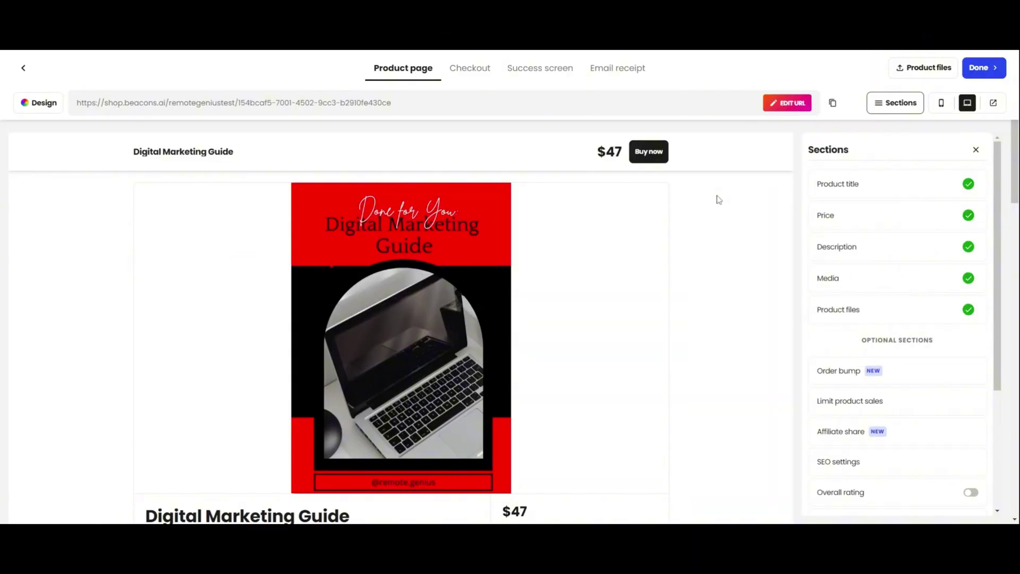
left_click(941, 103)
scroll(404, 297, "down", 10)
scroll(404, 298, "up", 10)
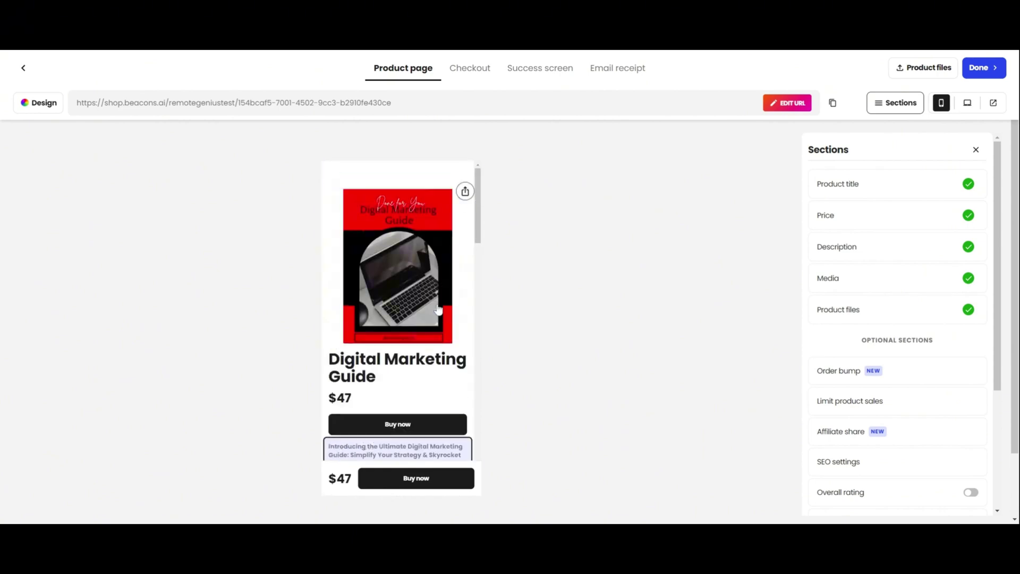
left_click(966, 106)
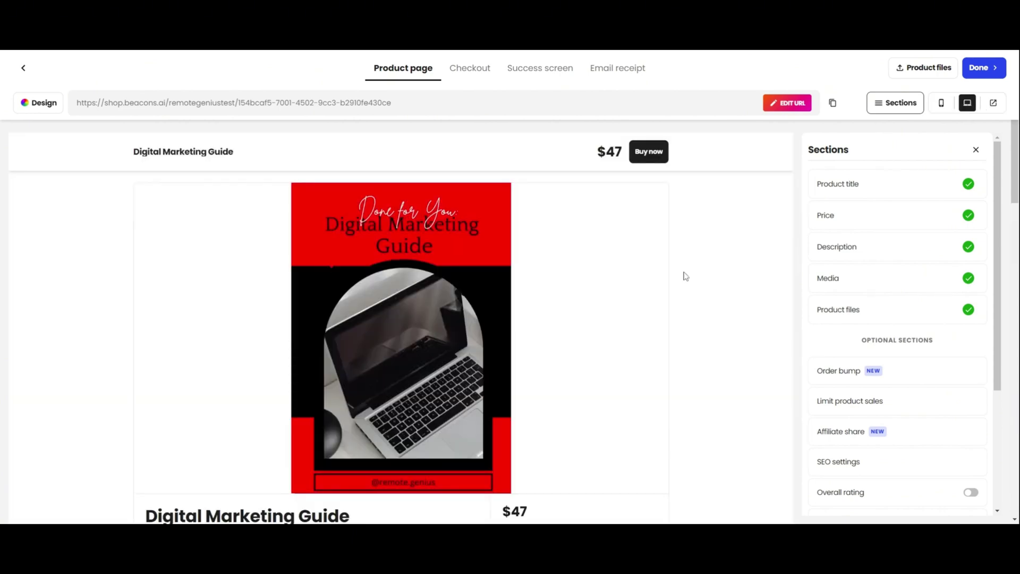